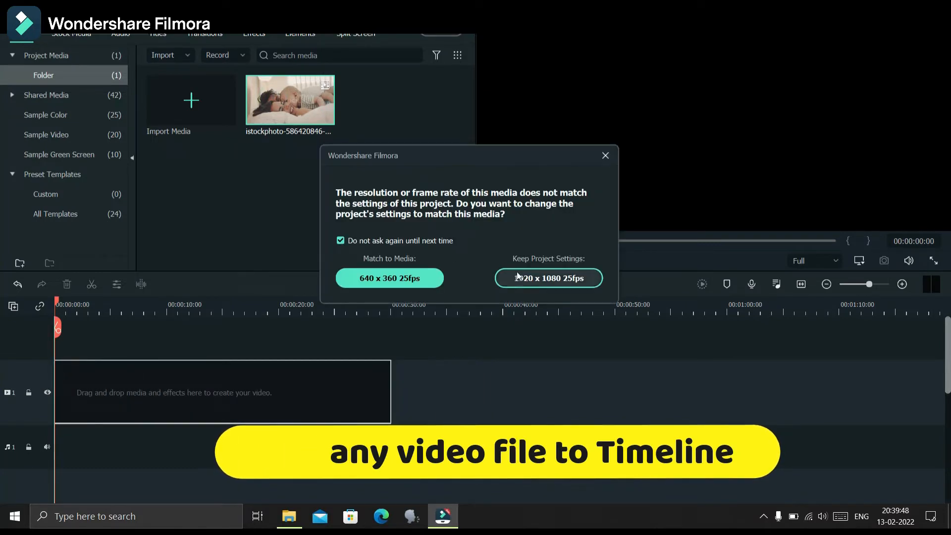
# Keep the project settings at 1920 x 1080 25fps for the added clip and enable Motion Tracking on it
pyautogui.click(548, 278)
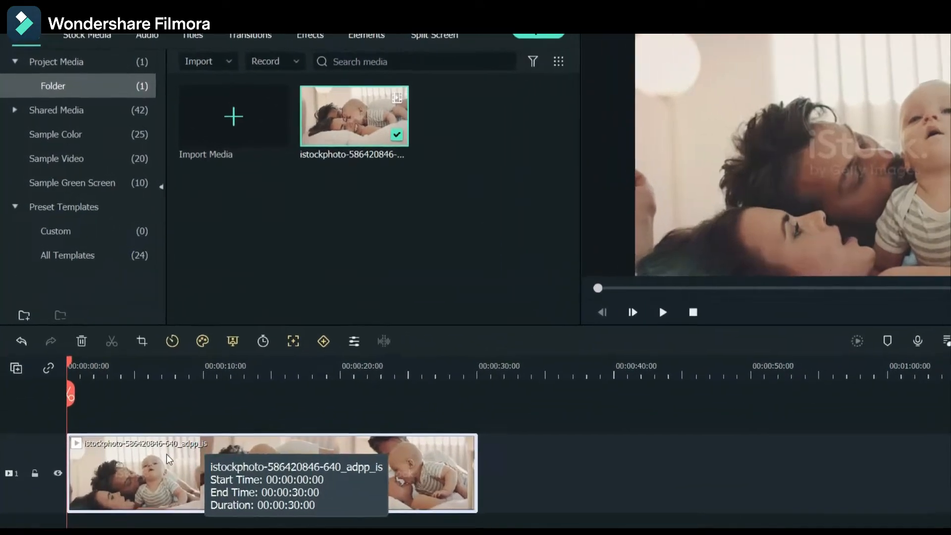
pyautogui.doubleClick(168, 376)
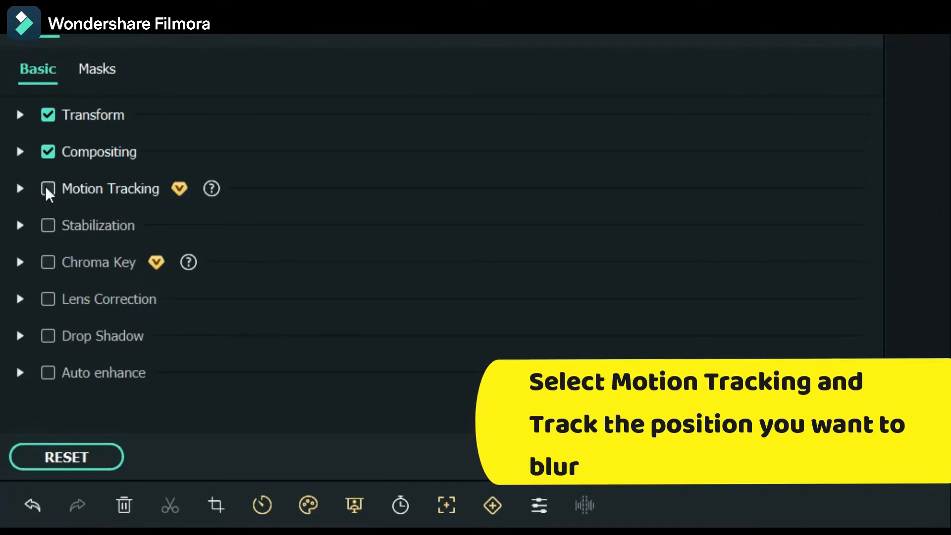
pyautogui.click(22, 185)
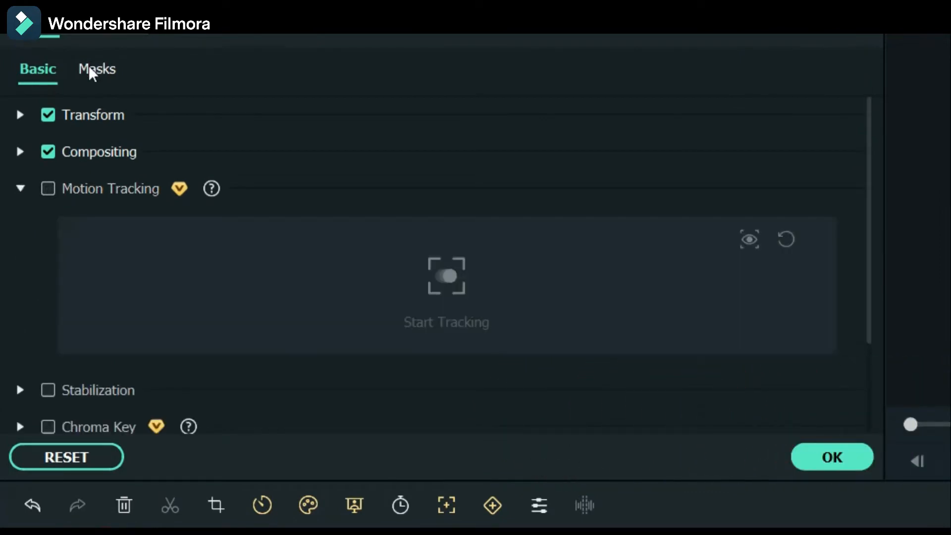
pyautogui.click(52, 191)
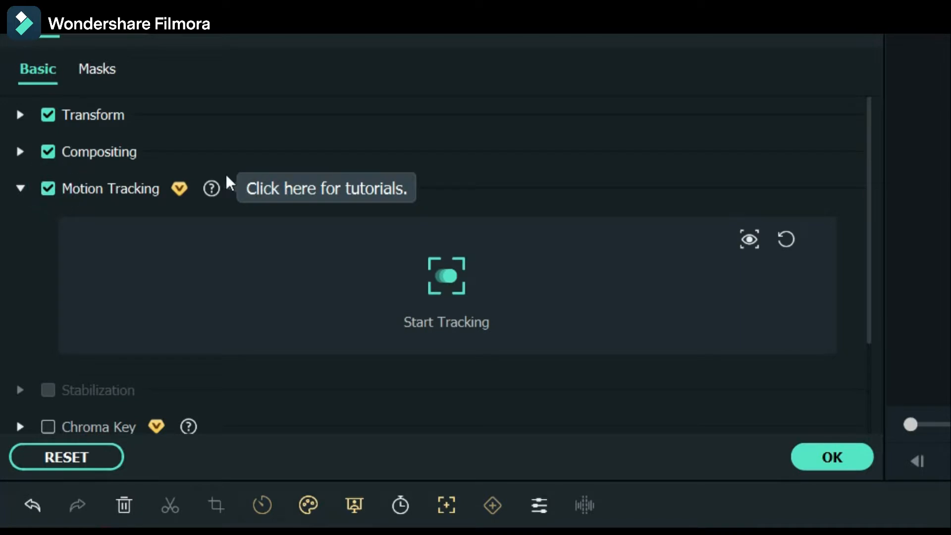
# Run motion tracking on the baby's face in the clip
pyautogui.click(96, 70)
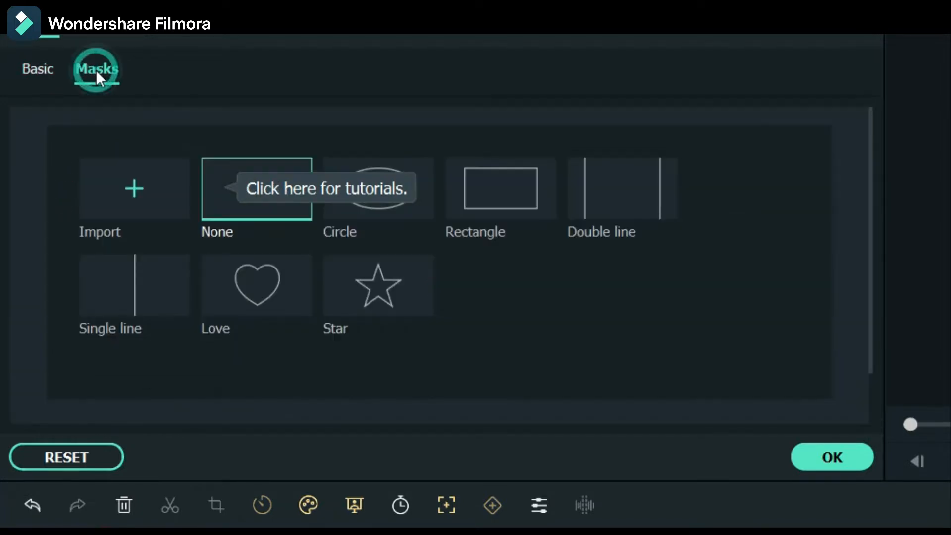
pyautogui.click(52, 72)
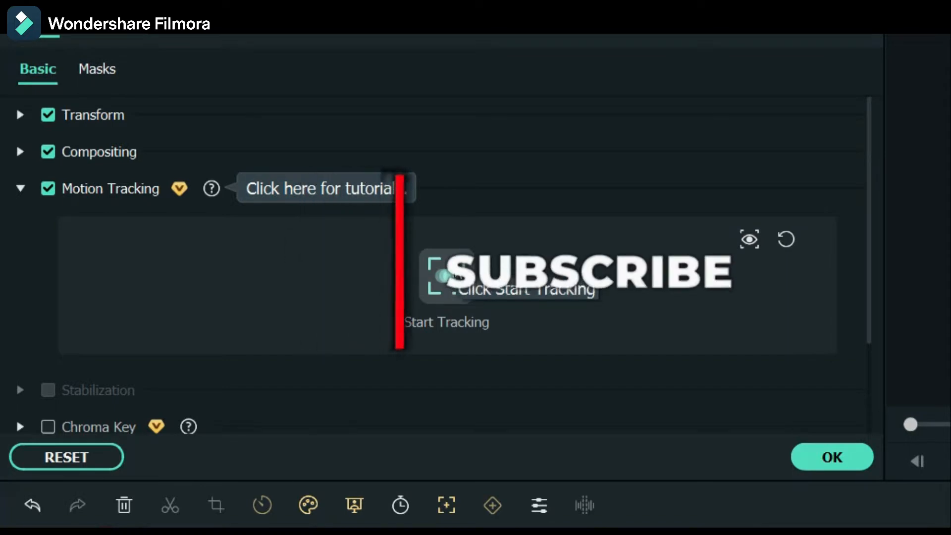
pyautogui.click(443, 275)
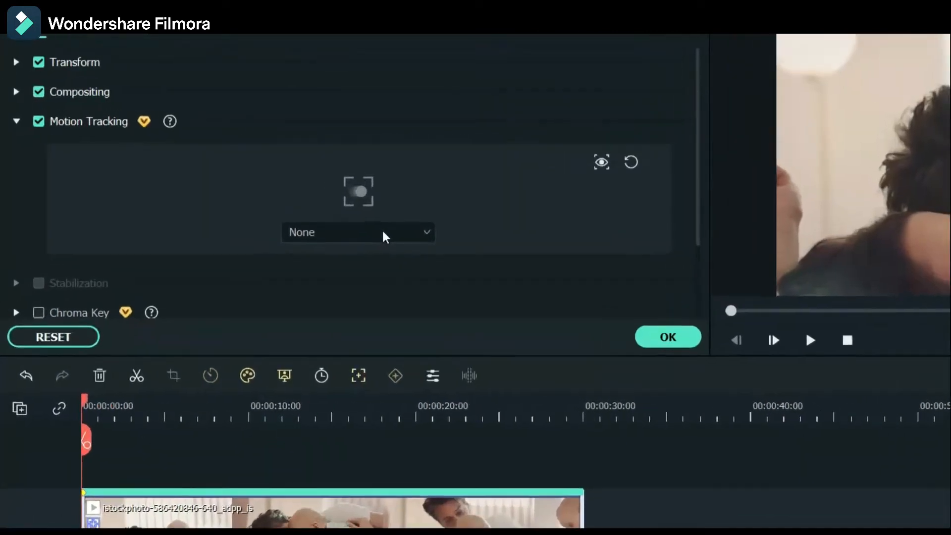
# Attach a mosaic to the tracked face
pyautogui.click(256, 189)
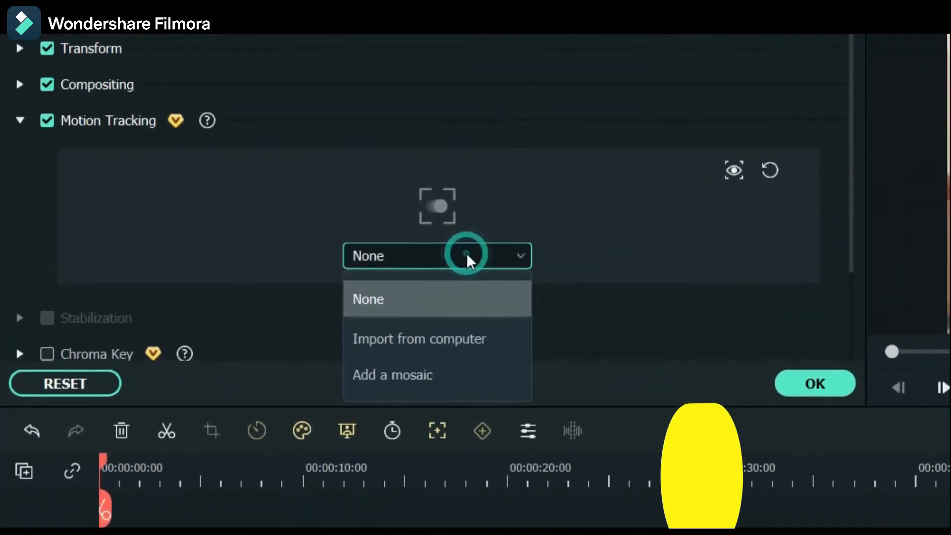
pyautogui.click(467, 255)
pyautogui.click(467, 255)
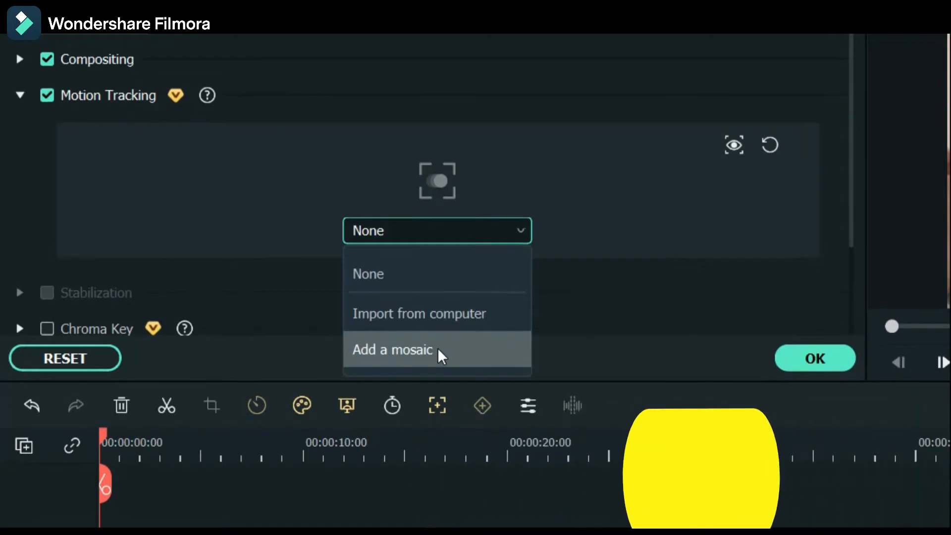
pyautogui.click(437, 349)
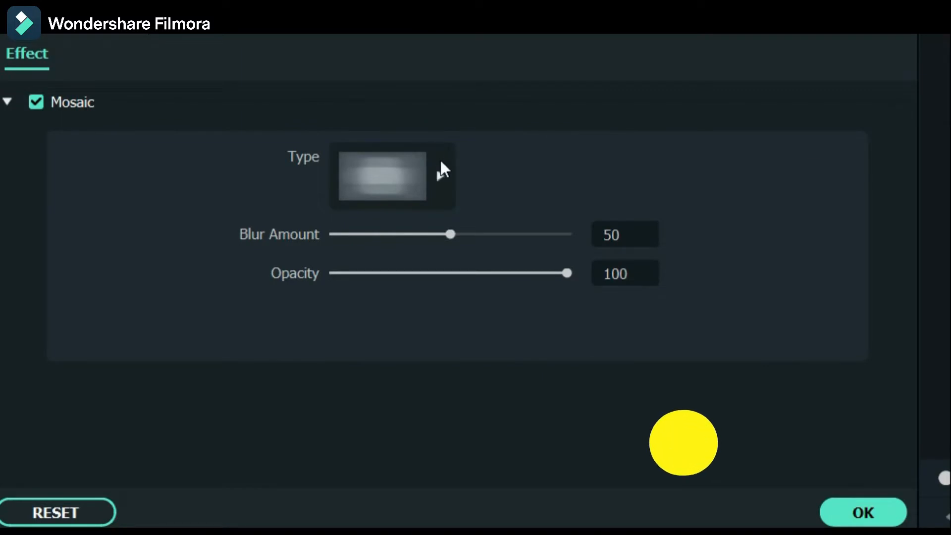
# Change the mosaic to the checkered pixel type and set its Blur Amount to 65
pyautogui.click(440, 170)
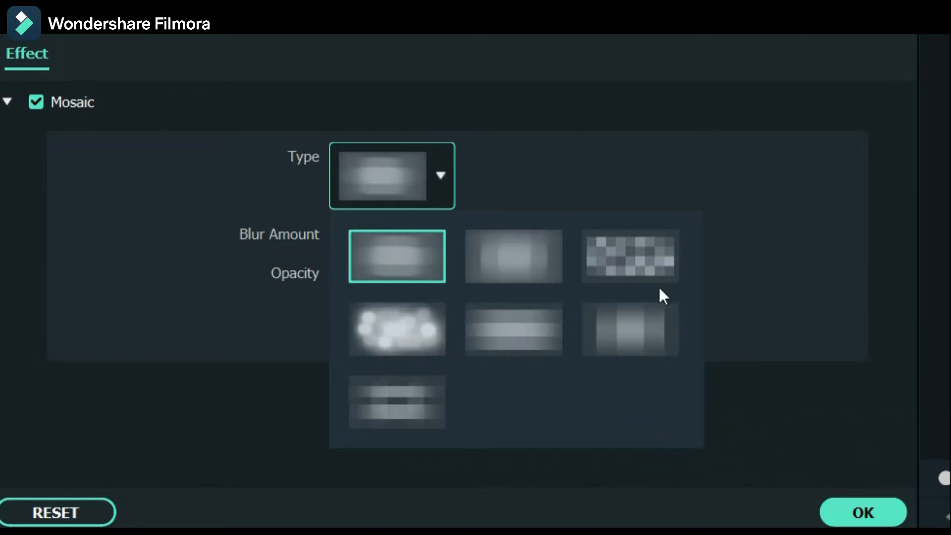
pyautogui.click(648, 261)
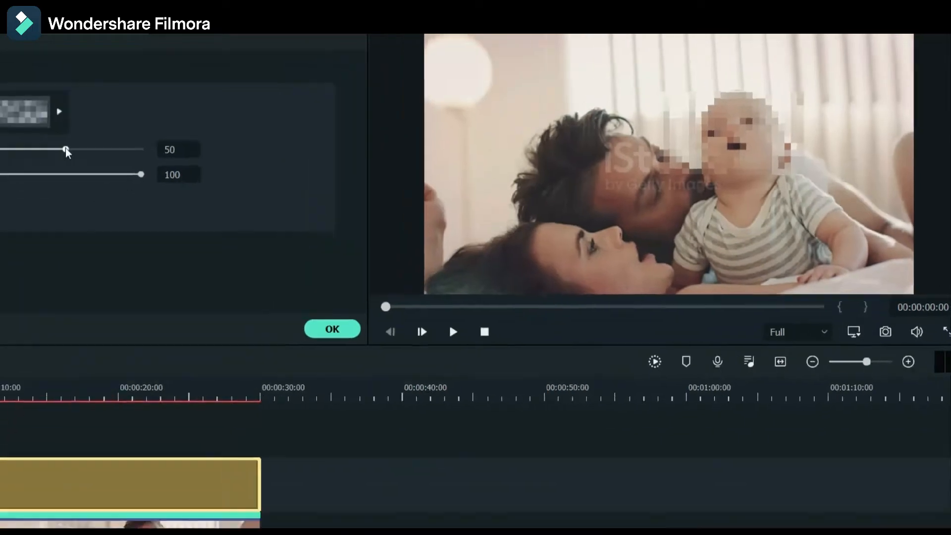
pyautogui.moveTo(236, 115); pyautogui.dragTo(301, 138)
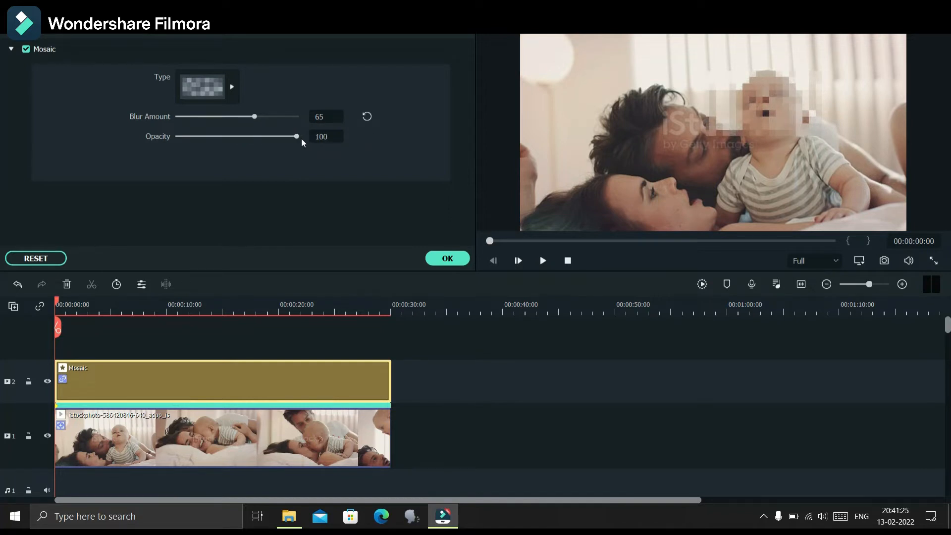
# Try the second soft-blur type and the cloudy type for the mosaic, and return it to the checkered pixel type
pyautogui.click(232, 89)
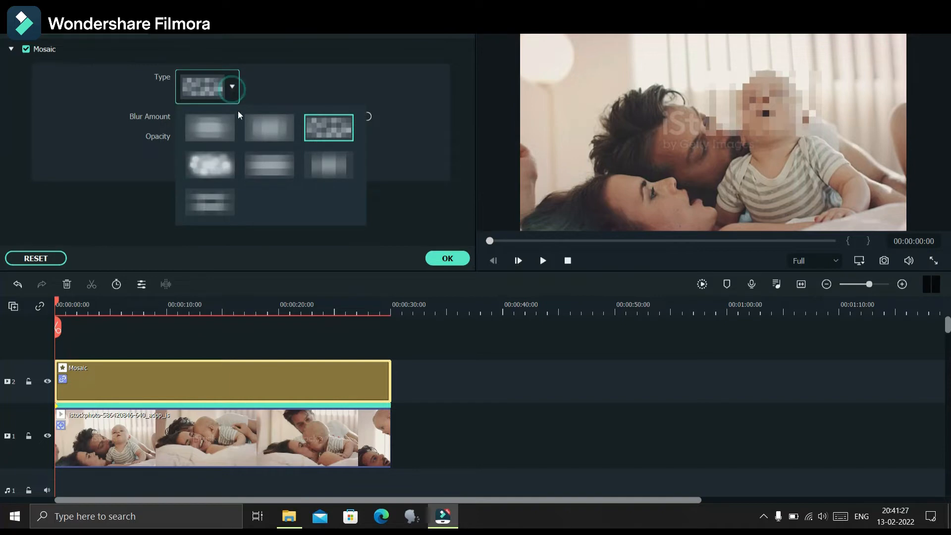
pyautogui.click(249, 141)
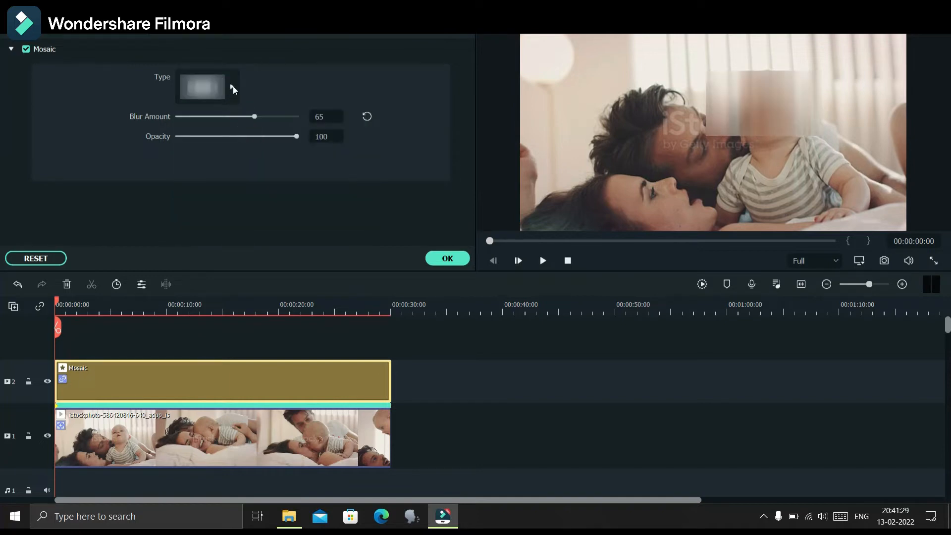
pyautogui.click(232, 88)
pyautogui.click(219, 160)
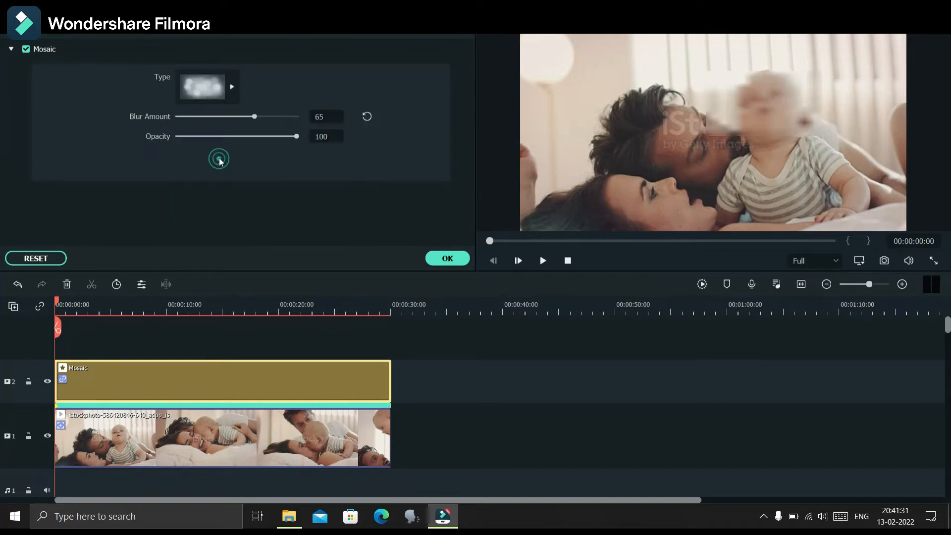
pyautogui.click(234, 80)
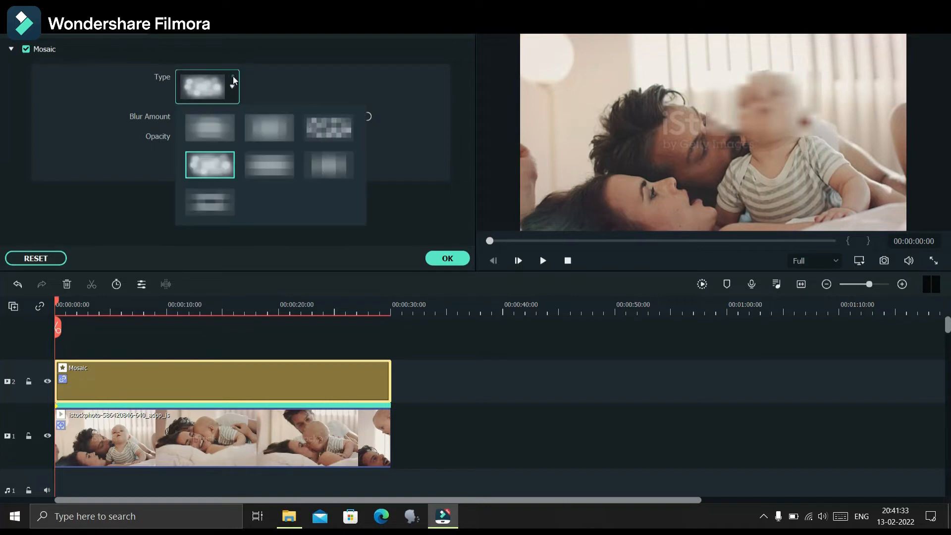
pyautogui.click(326, 136)
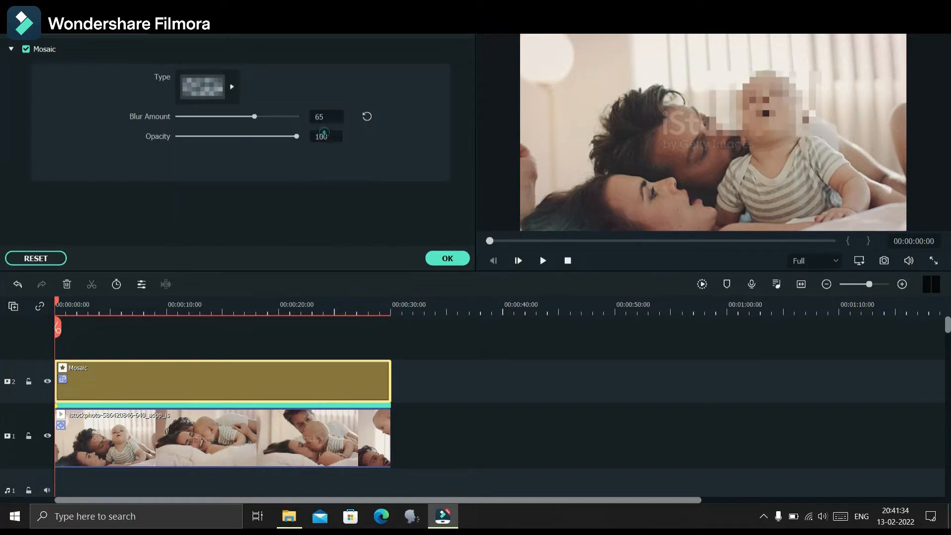
# Confirm the mosaic settings and play the first few seconds of the video to check the face blur
pyautogui.click(436, 264)
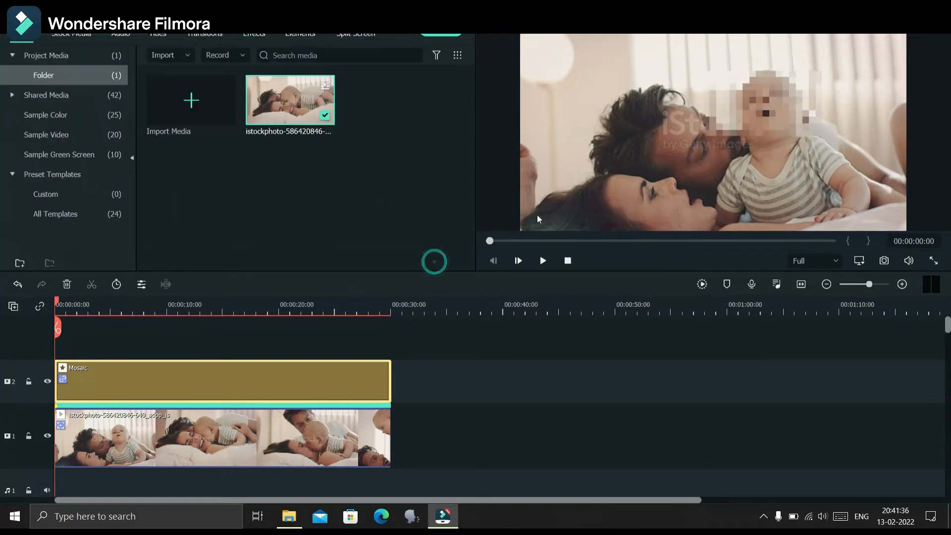
pyautogui.click(543, 261)
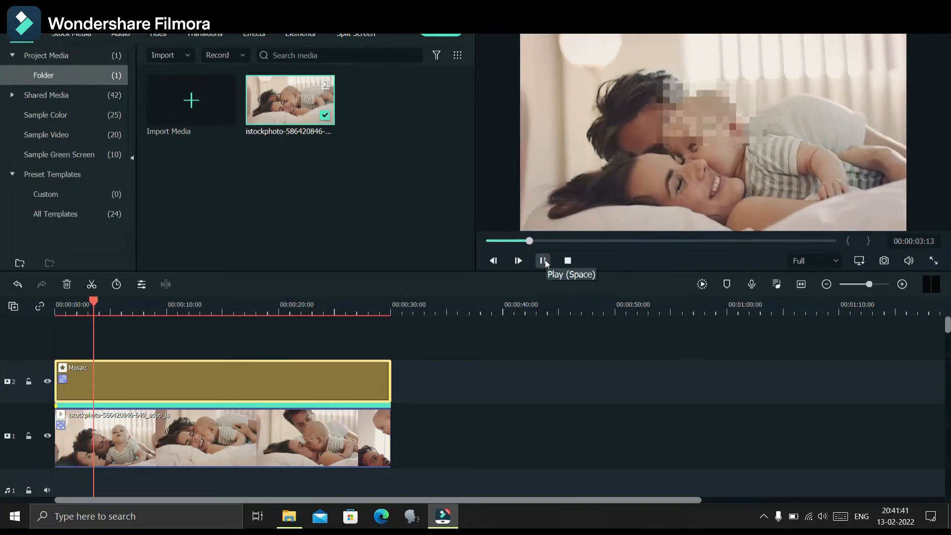
pyautogui.click(543, 261)
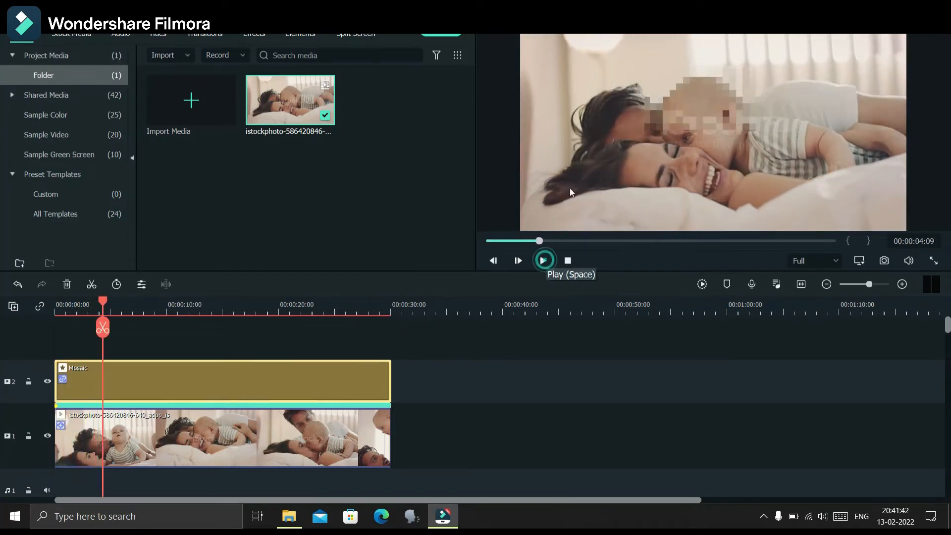
# Enlarge the mosaic area in the preview and reposition it over the baby's head and upper body
pyautogui.click(692, 97)
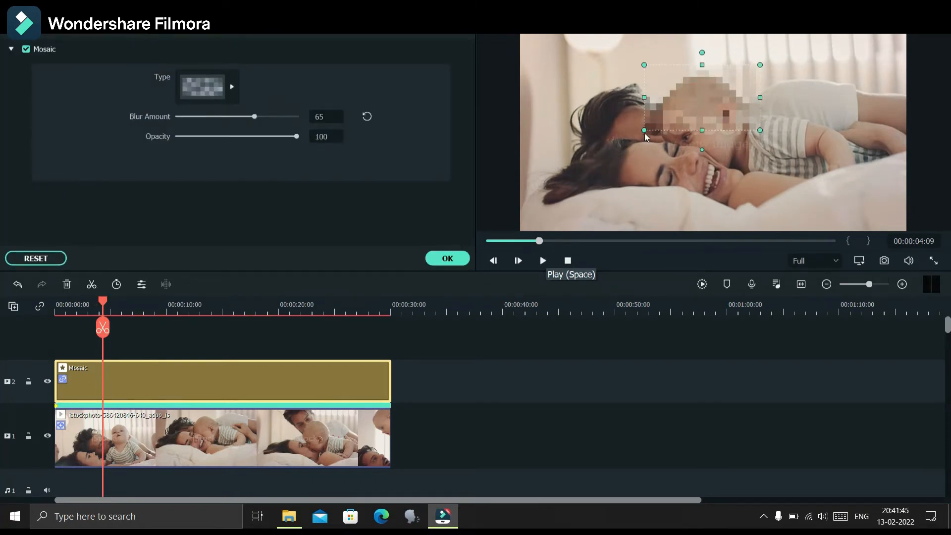
pyautogui.moveTo(644, 131); pyautogui.dragTo(610, 169)
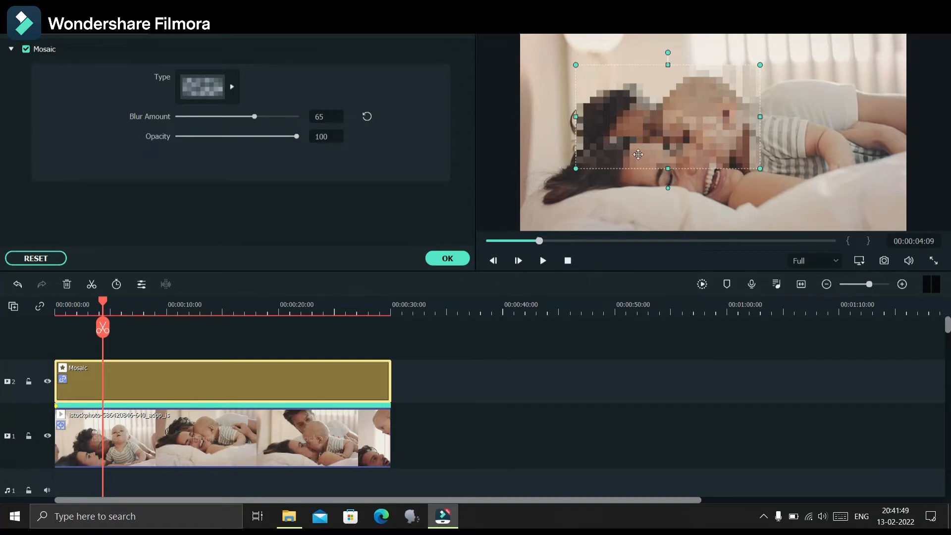
pyautogui.moveTo(682, 130); pyautogui.dragTo(737, 119)
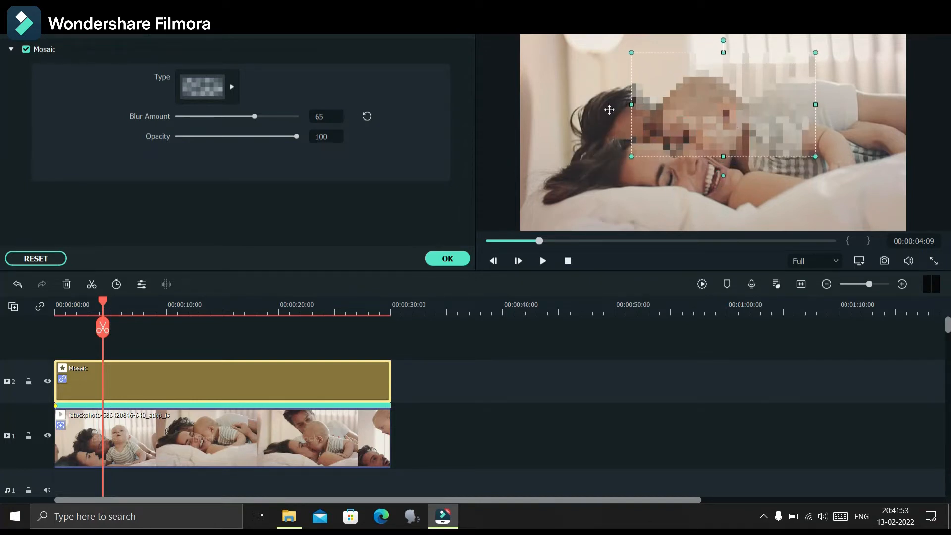
# Set the mosaic's Blur Amount to 64, switch it to the first soft-blur type and confirm the settings
pyautogui.moveTo(256, 117)
pyautogui.mouseDown()
pyautogui.moveTo(283, 118)
pyautogui.moveTo(215, 111)
pyautogui.moveTo(257, 109)
pyautogui.mouseUp()
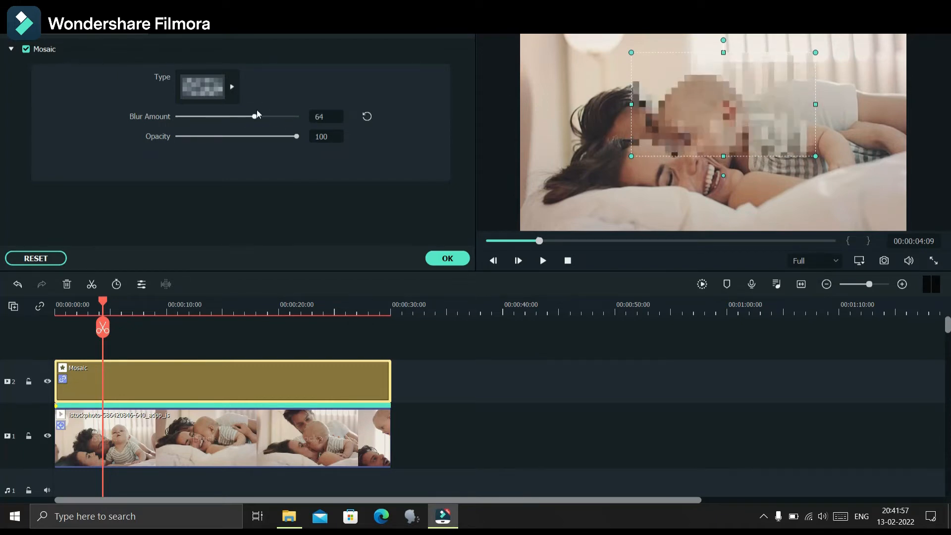
pyautogui.click(234, 83)
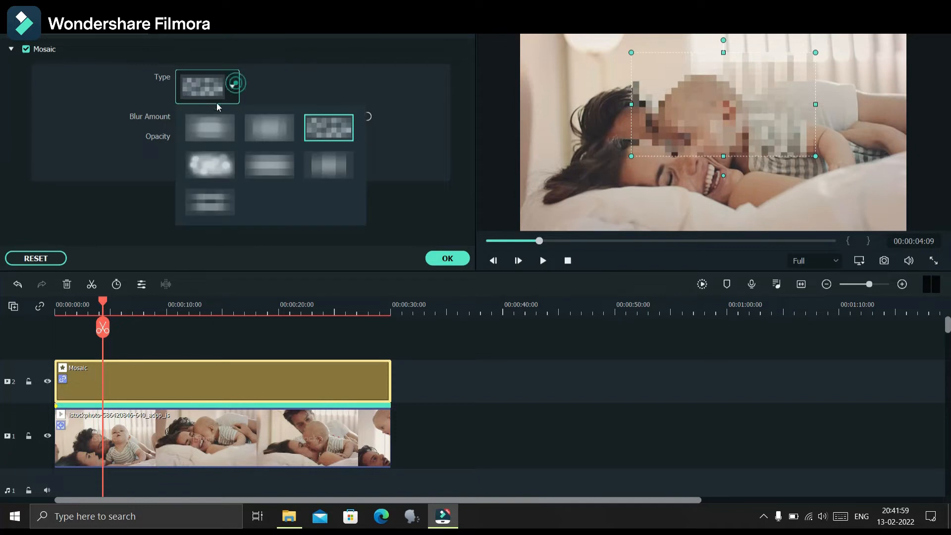
pyautogui.click(208, 118)
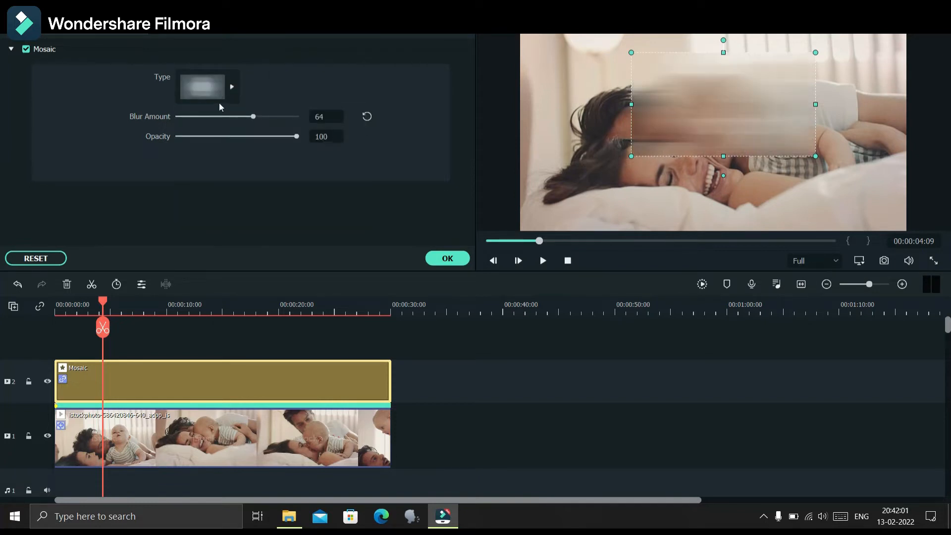
pyautogui.click(446, 258)
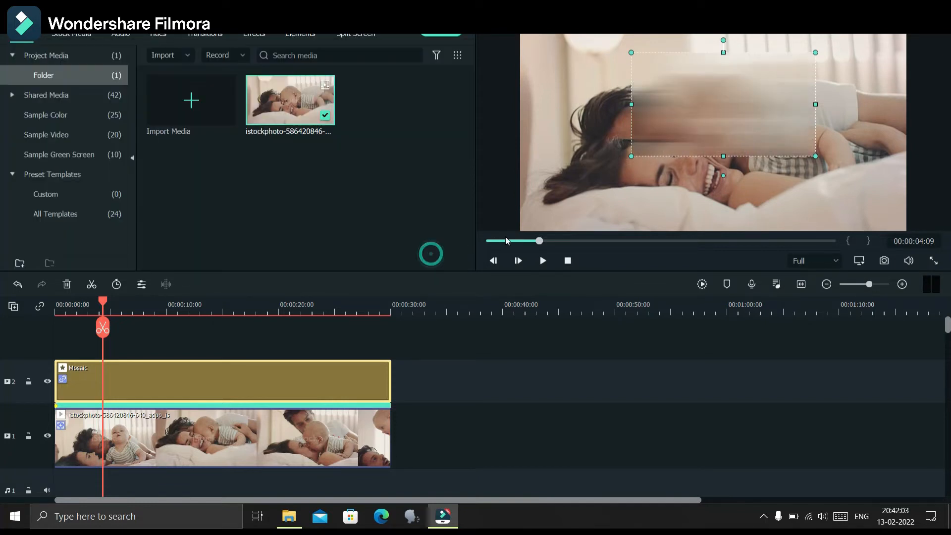
# Play the video from the start to about 8 seconds to check the enlarged blur
pyautogui.click(489, 240)
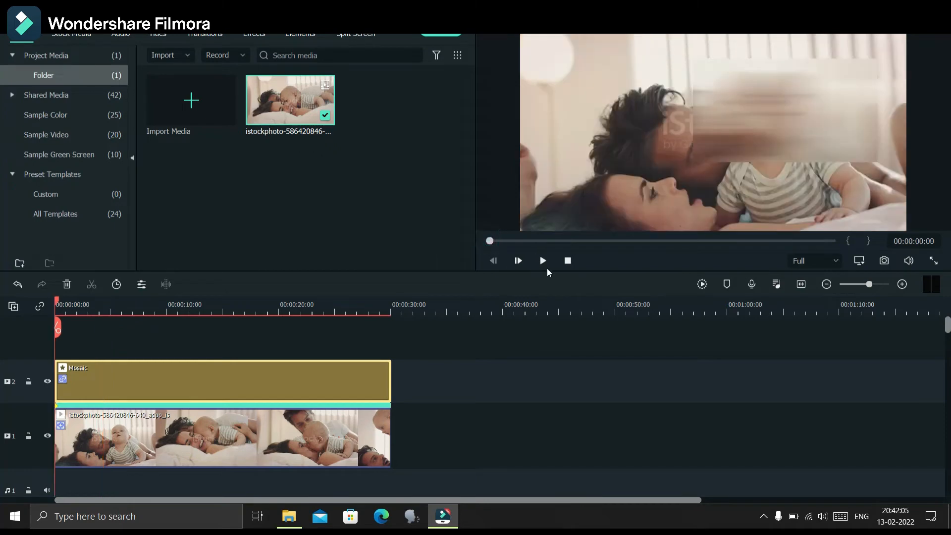
pyautogui.click(543, 261)
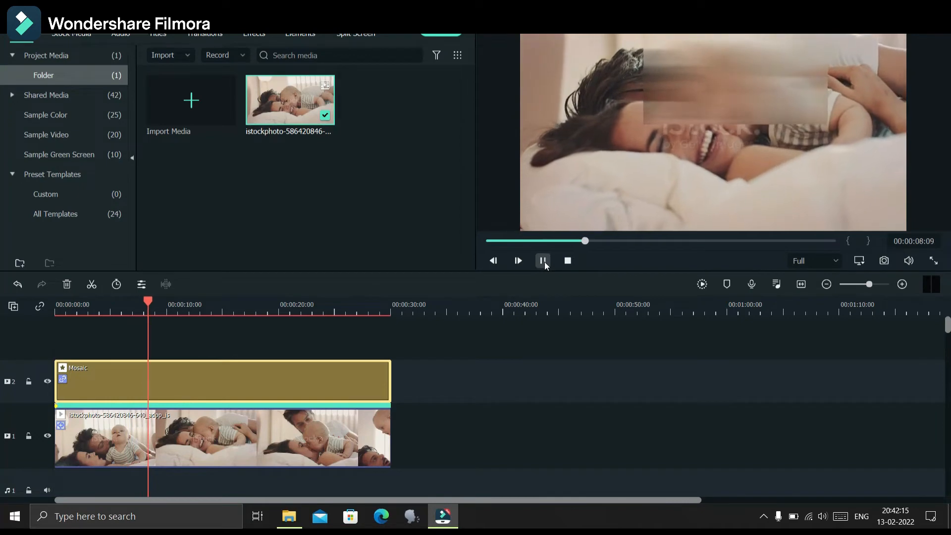
pyautogui.click(543, 261)
# Extend the mosaic area's lower edge in the preview to cover more below the baby's face
pyautogui.doubleClick(788, 74)
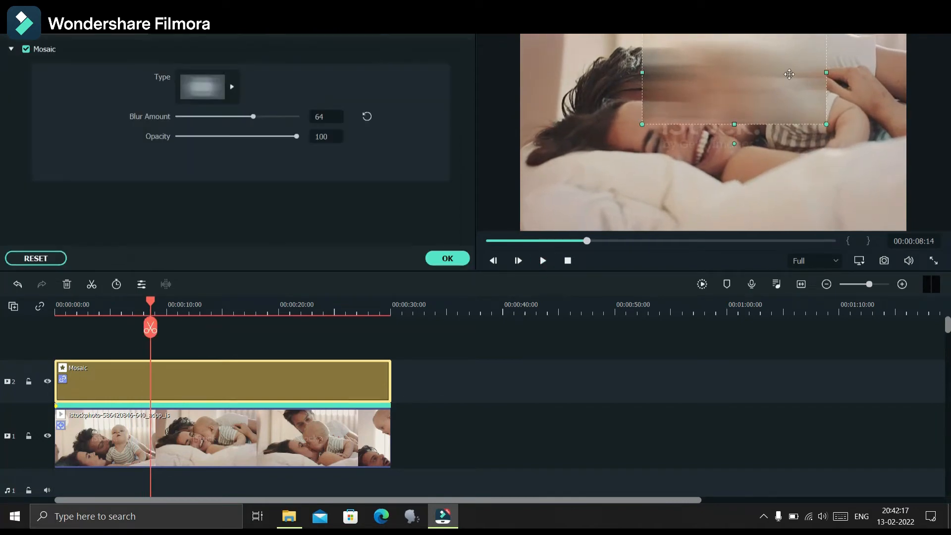
pyautogui.moveTo(735, 126); pyautogui.dragTo(735, 155)
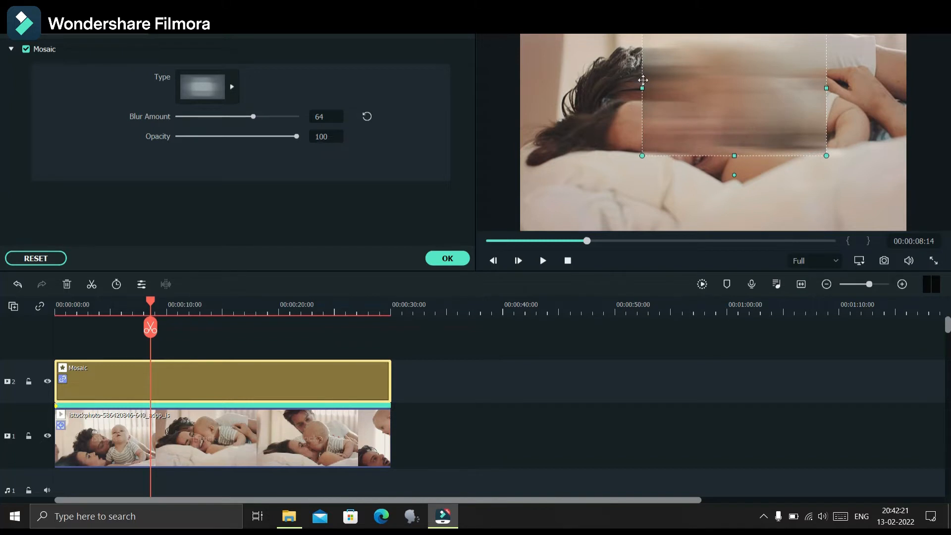
pyautogui.moveTo(641, 22)
pyautogui.mouseDown()
pyautogui.moveTo(668, 35)
pyautogui.moveTo(644, 37)
pyautogui.mouseUp()
# Play the video from the beginning to about 23 seconds to check how the taller mosaic follows the baby
pyautogui.click(491, 241)
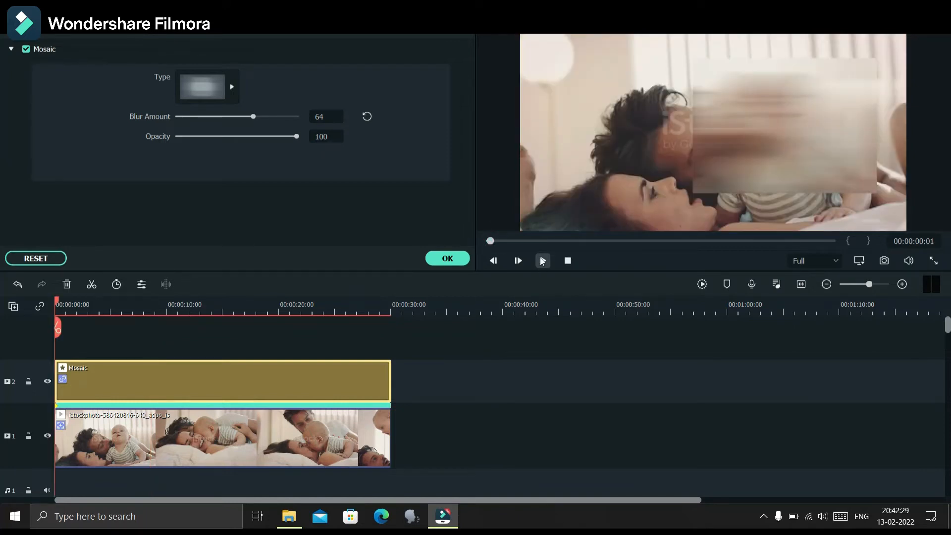
pyautogui.click(541, 260)
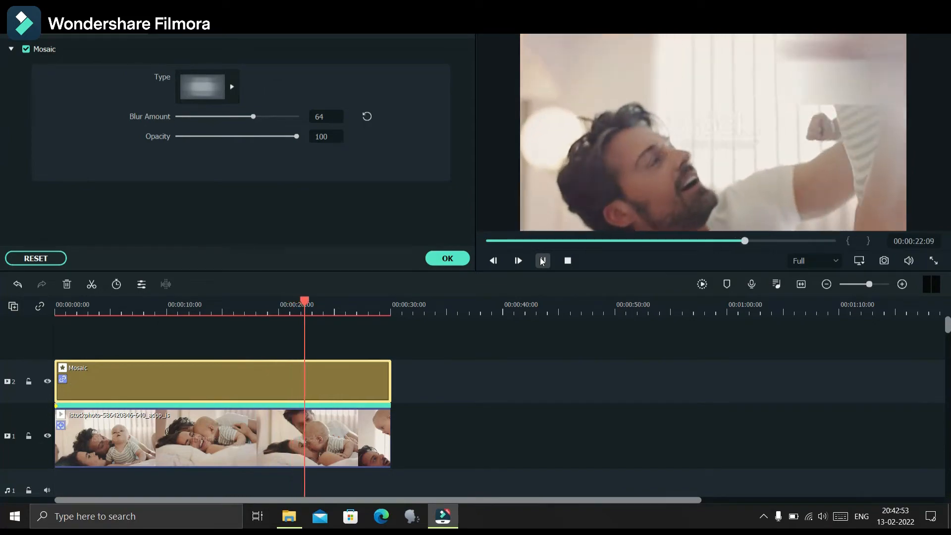
pyautogui.click(542, 260)
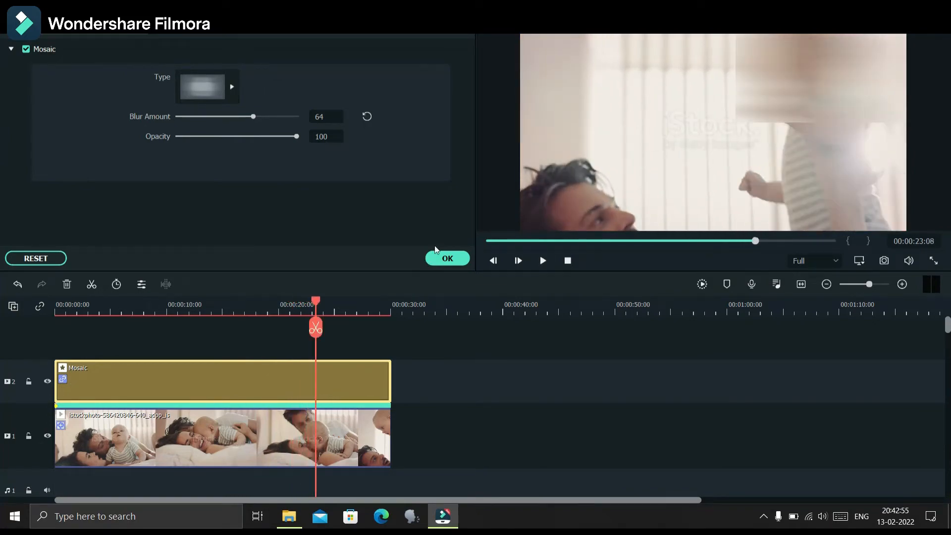
# Confirm the settings of the enlarged mosaic
pyautogui.click(445, 258)
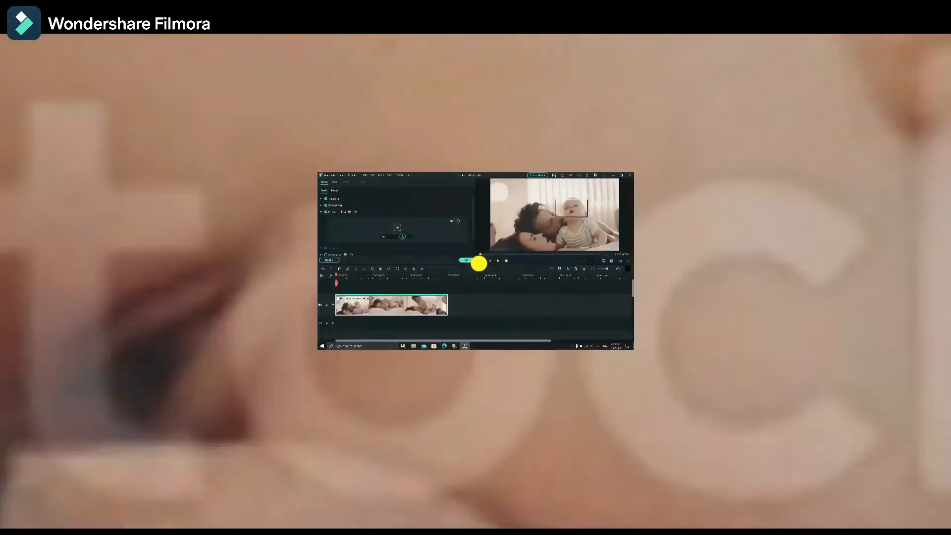
# Attach a mosaic to the tracked baby's face by choosing Add a mosaic in the clip's motion tracking options
pyautogui.click(402, 236)
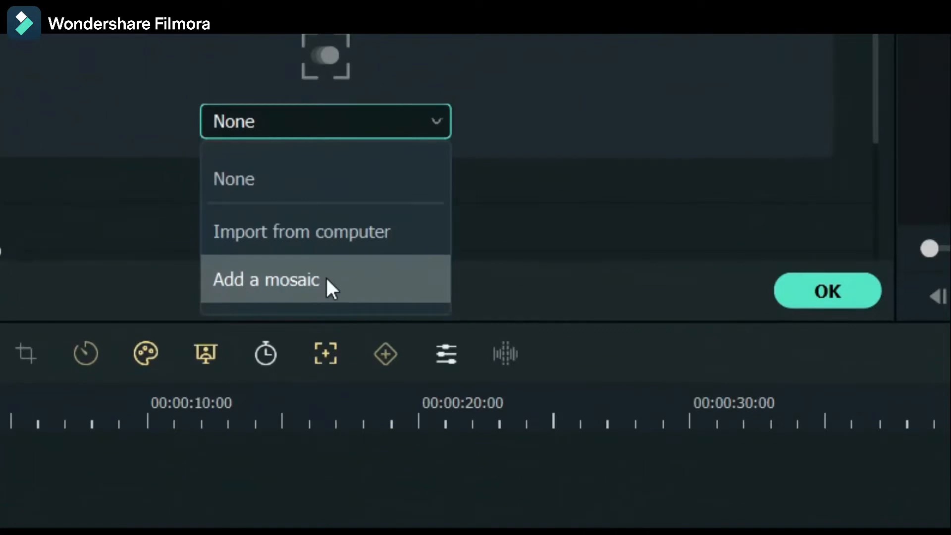
pyautogui.click(396, 258)
pyautogui.click(325, 277)
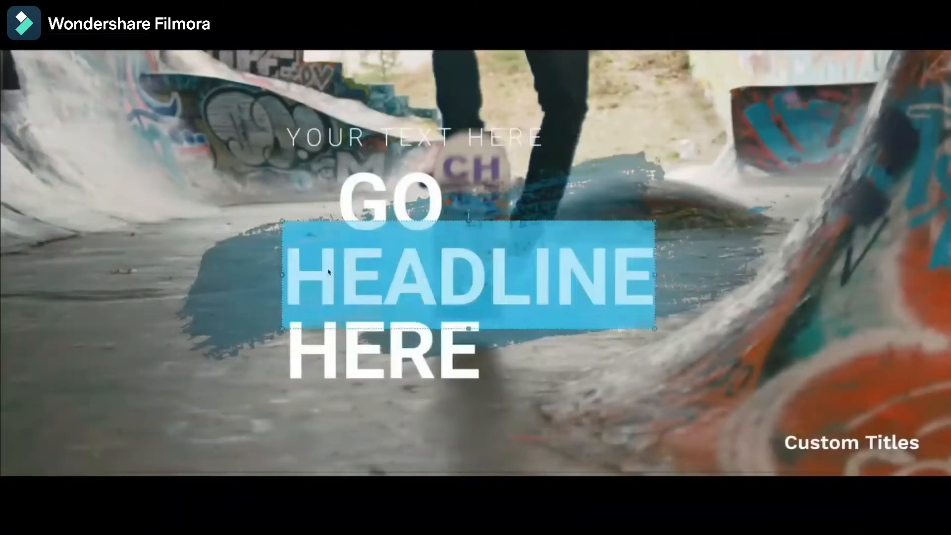
pyautogui.write('SKATE')
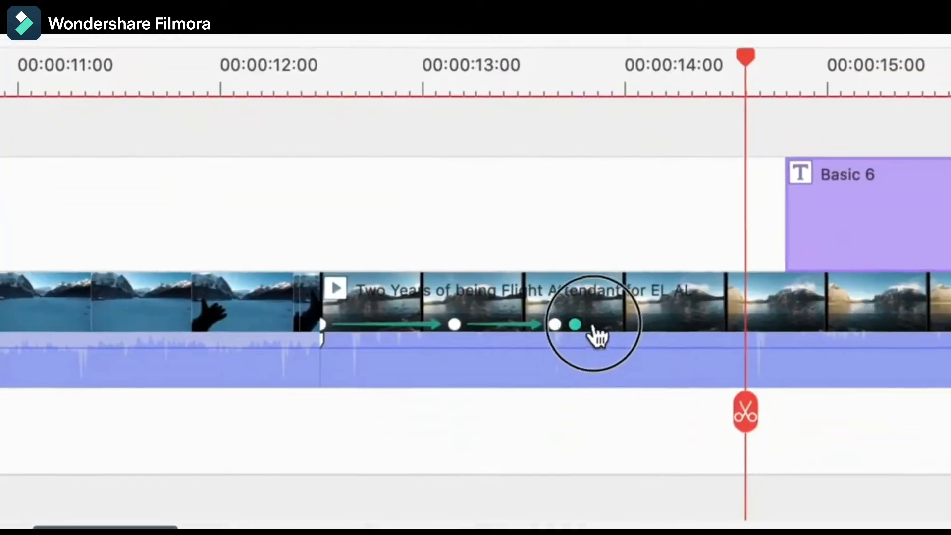
pyautogui.moveTo(596, 333); pyautogui.dragTo(675, 325)
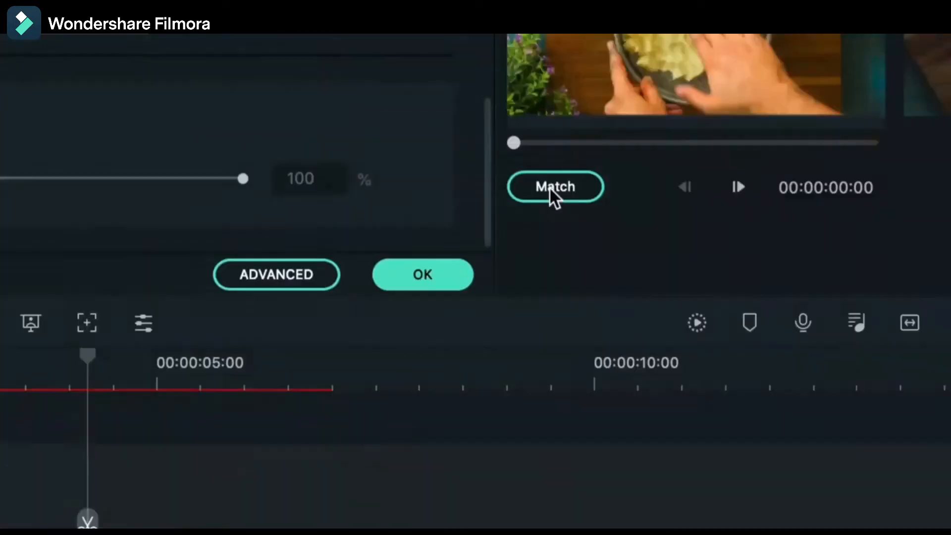
pyautogui.click(554, 193)
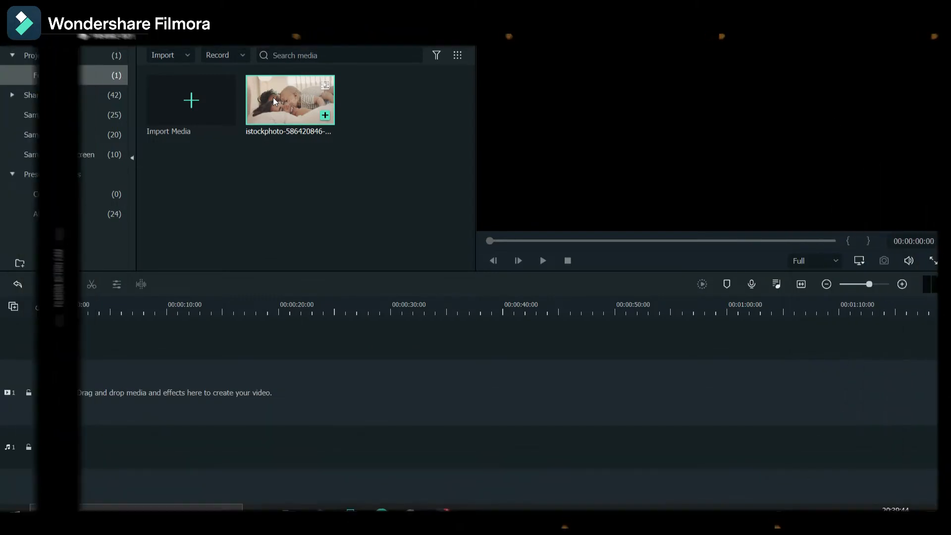
# Place the istockphoto video at the start of the first video track, keeping the project settings at 1920 x 1080 25fps
pyautogui.moveTo(272, 97); pyautogui.dragTo(39, 385)
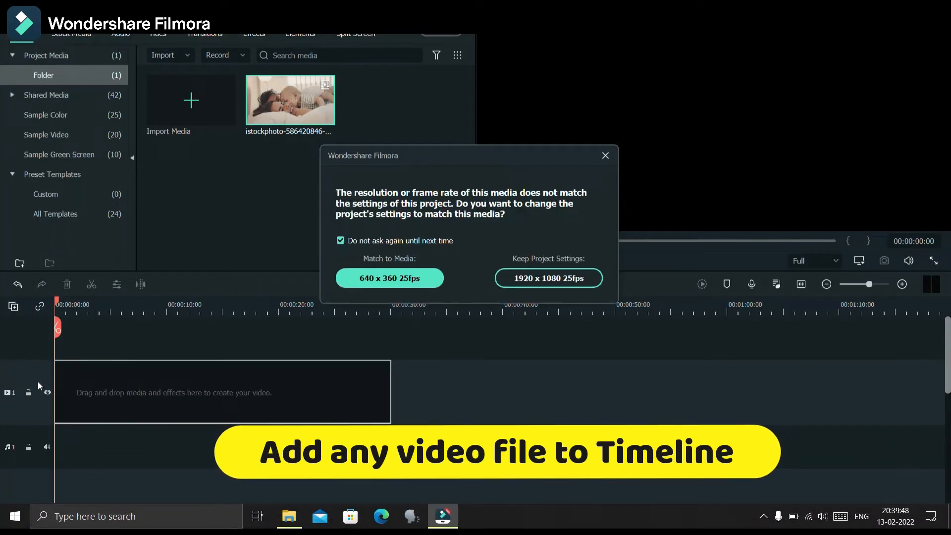
pyautogui.click(519, 273)
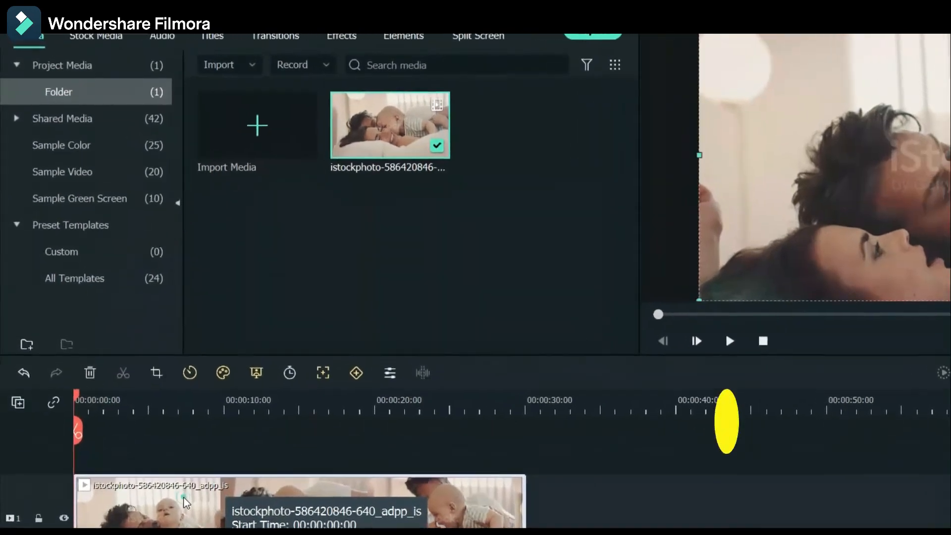
# Enable Motion Tracking for the timeline clip and start tracking the baby's face
pyautogui.doubleClick(183, 499)
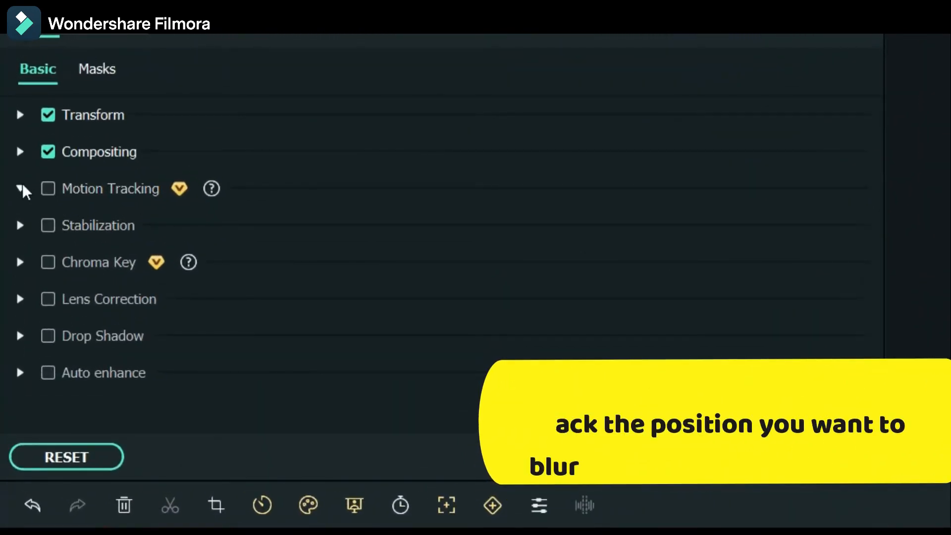
pyautogui.click(21, 188)
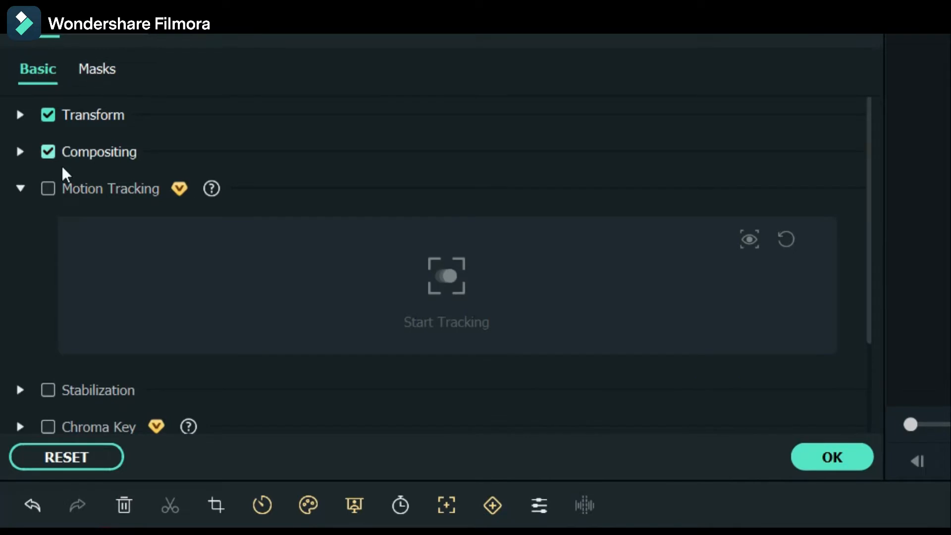
pyautogui.click(52, 192)
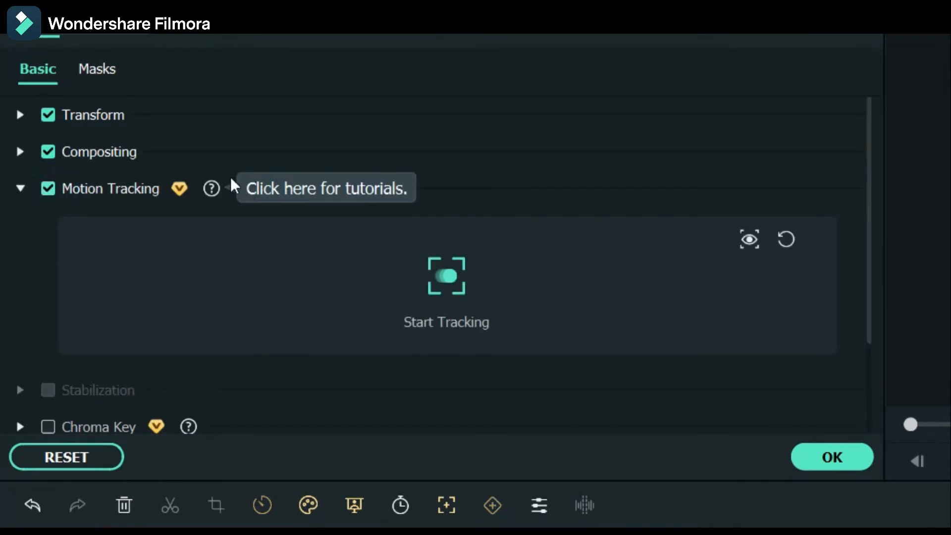
pyautogui.click(96, 70)
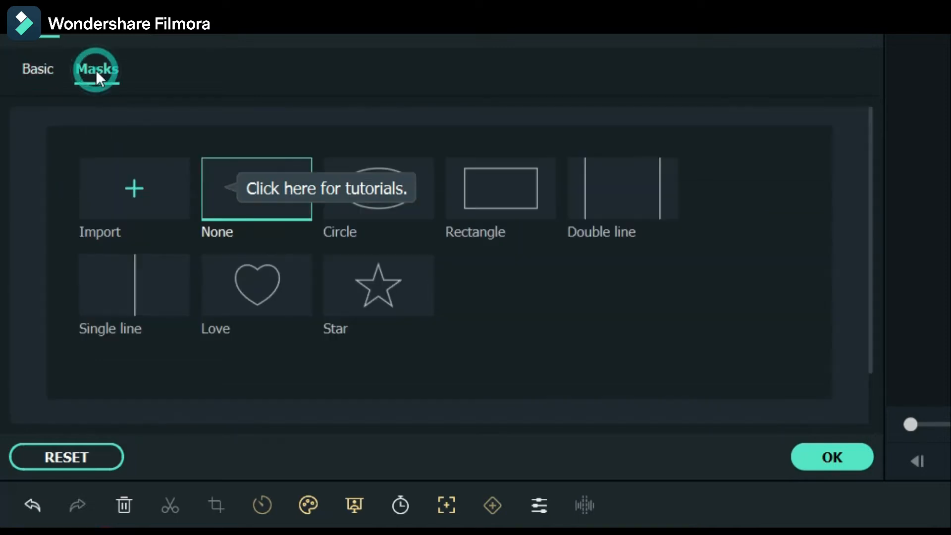
pyautogui.click(53, 71)
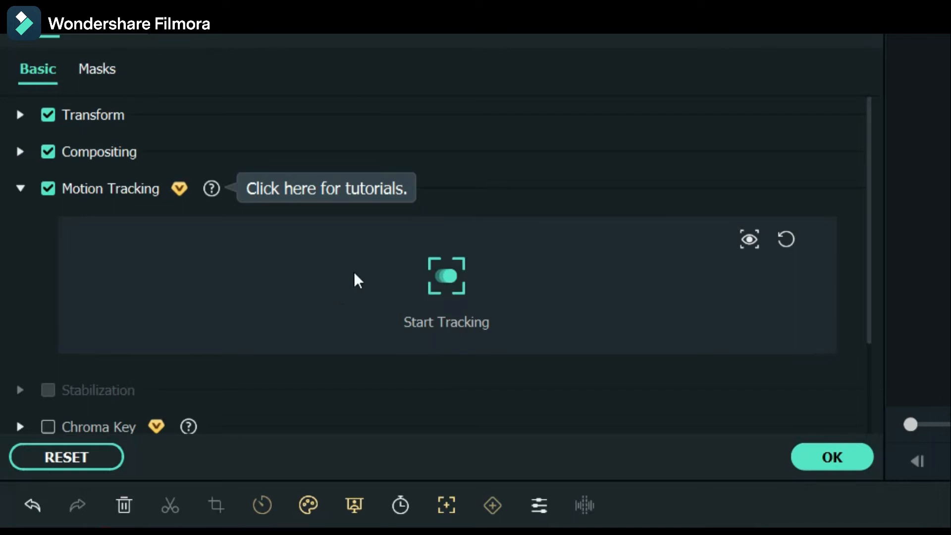
pyautogui.click(456, 270)
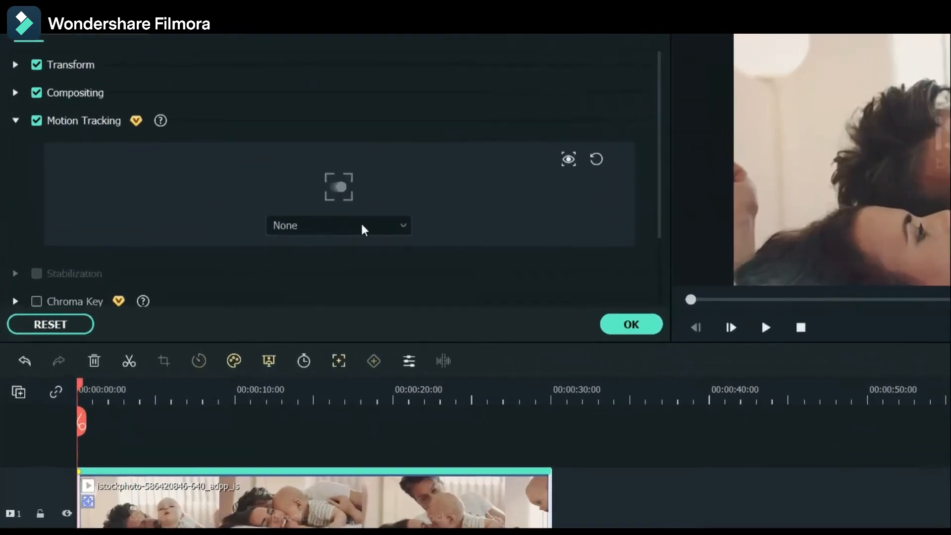
# Add a mosaic to the tracked object
pyautogui.click(256, 188)
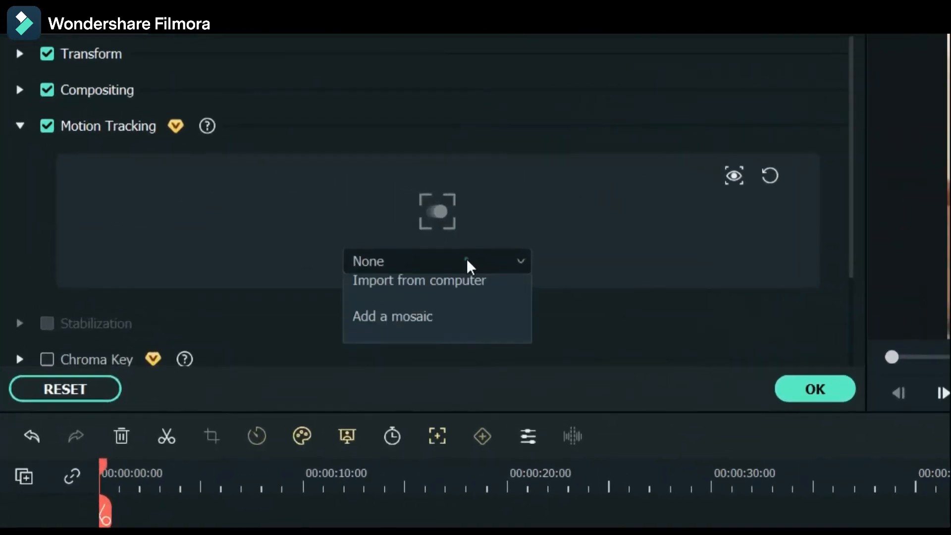
pyautogui.click(467, 254)
pyautogui.click(467, 254)
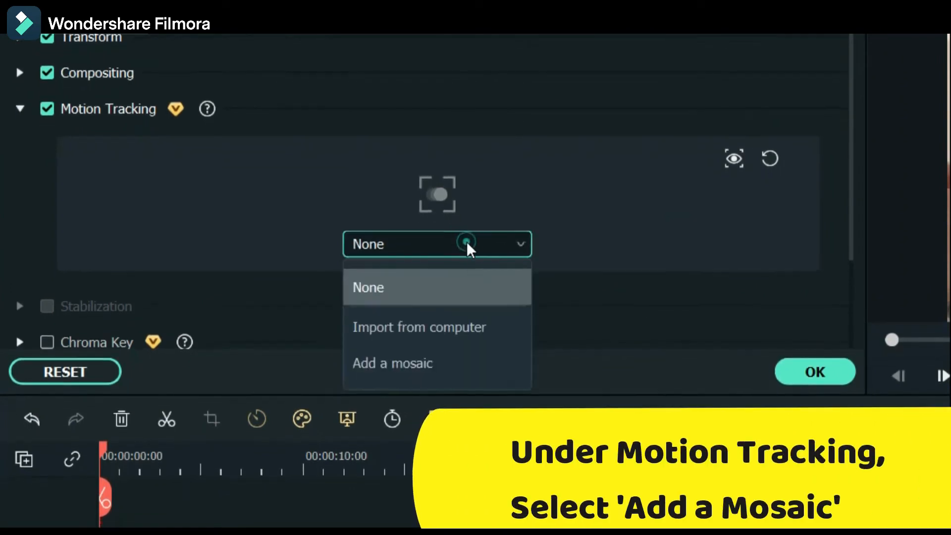
pyautogui.click(438, 347)
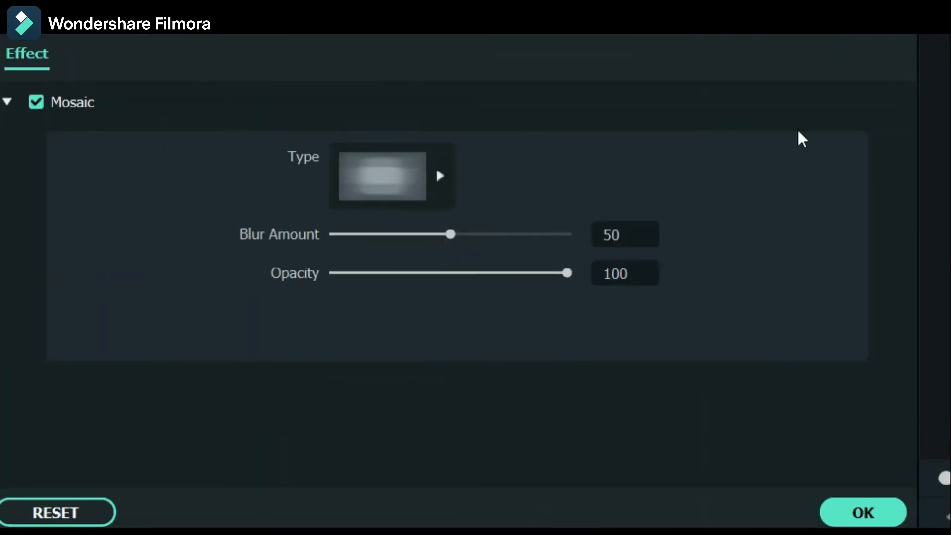
# Switch the mosaic to the pixelated checker type, with Blur Amount 65 and Opacity 100
pyautogui.click(440, 160)
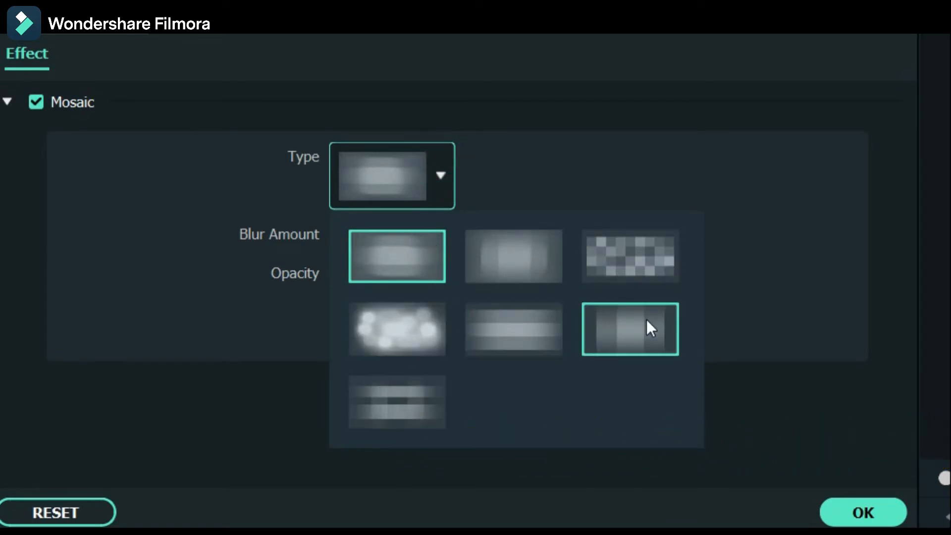
pyautogui.click(647, 260)
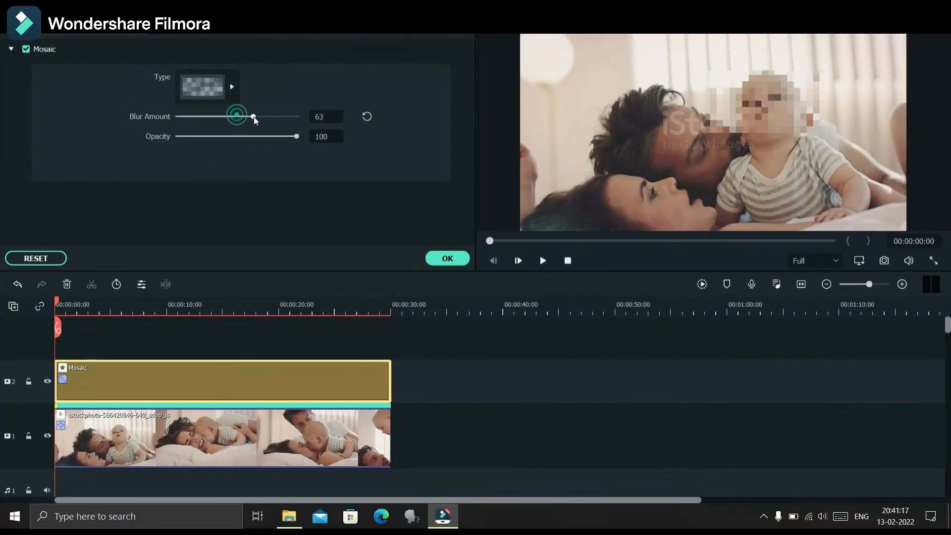
pyautogui.moveTo(238, 117)
pyautogui.mouseDown()
pyautogui.moveTo(260, 118)
pyautogui.moveTo(212, 118)
pyautogui.moveTo(268, 121)
pyautogui.moveTo(255, 120)
pyautogui.mouseUp()
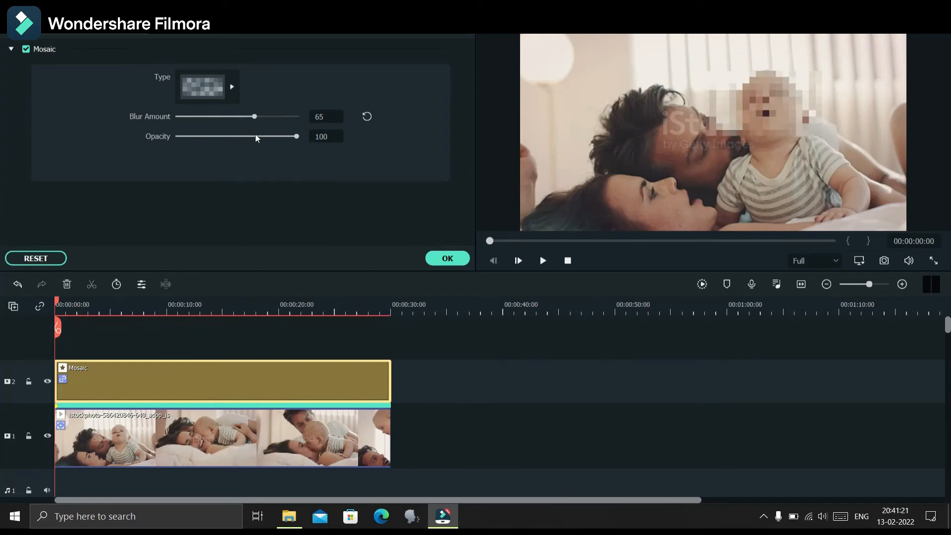
pyautogui.click(255, 136)
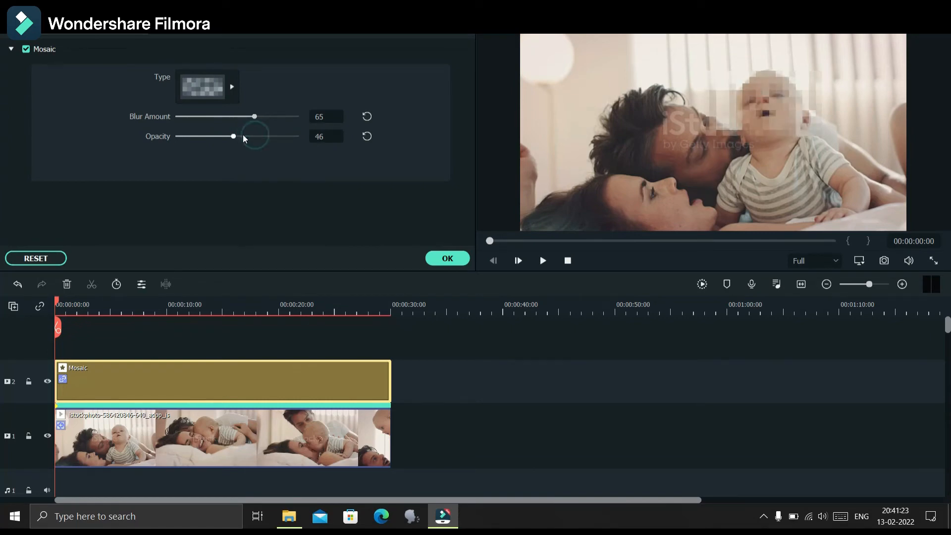
pyautogui.moveTo(294, 139); pyautogui.dragTo(302, 140)
# Compare the second soft-blur type and the round-spot mosaic type, return to the pixelated checker type and confirm the settings
pyautogui.click(232, 89)
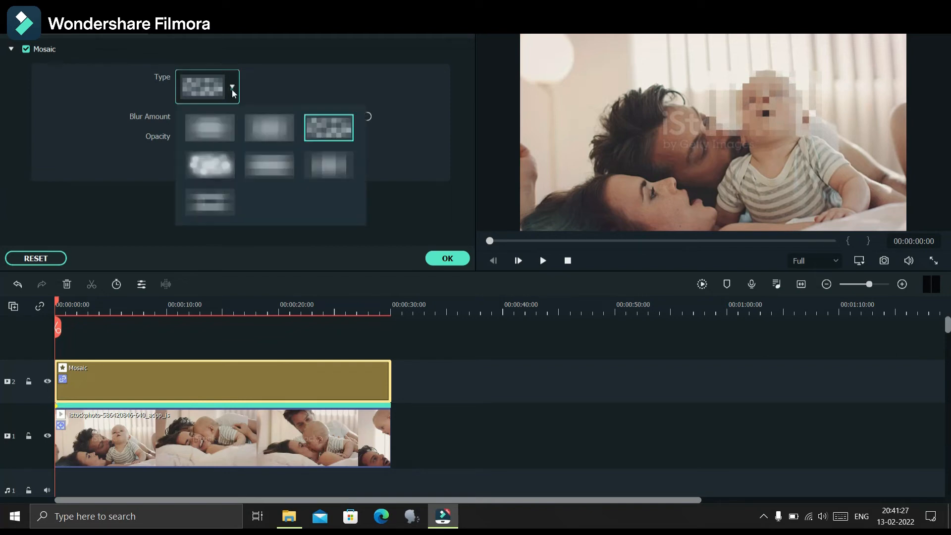
pyautogui.click(248, 137)
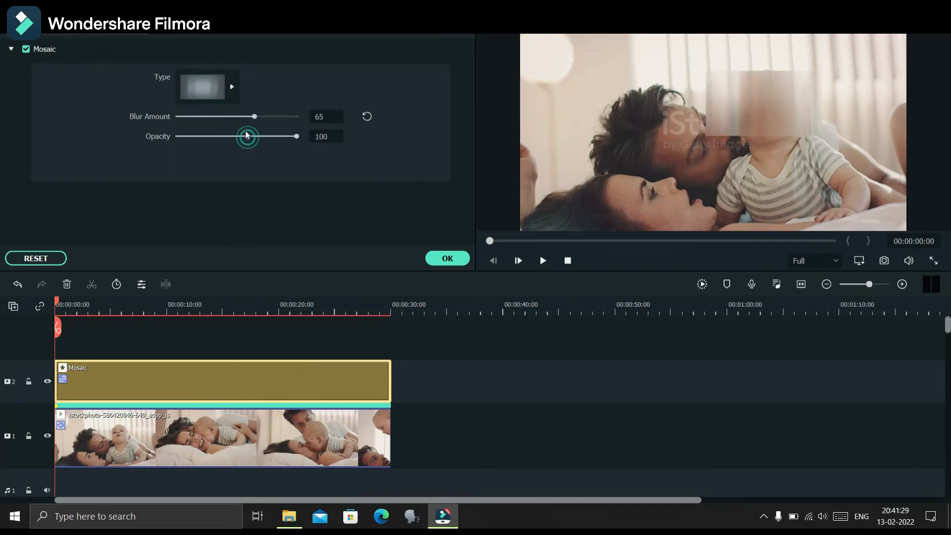
pyautogui.click(233, 88)
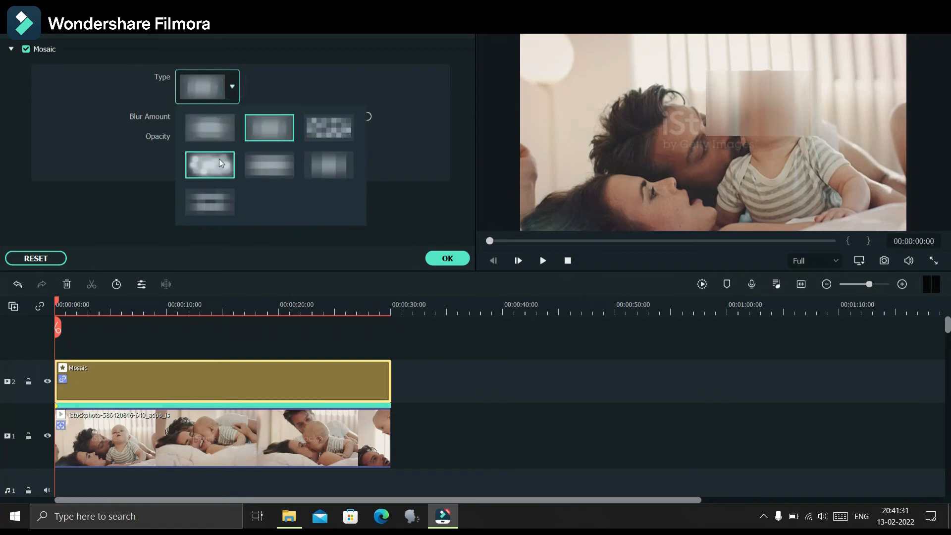
pyautogui.click(219, 161)
pyautogui.click(233, 82)
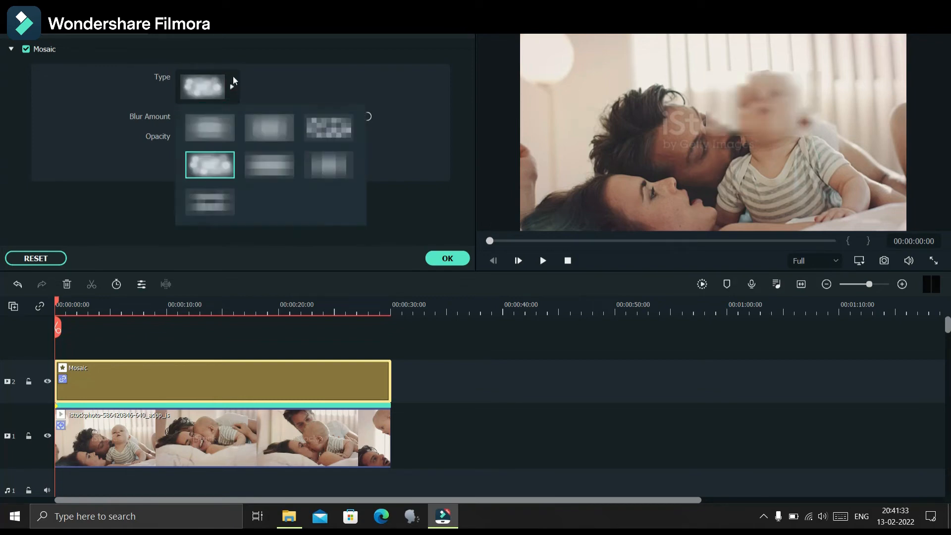
pyautogui.click(324, 132)
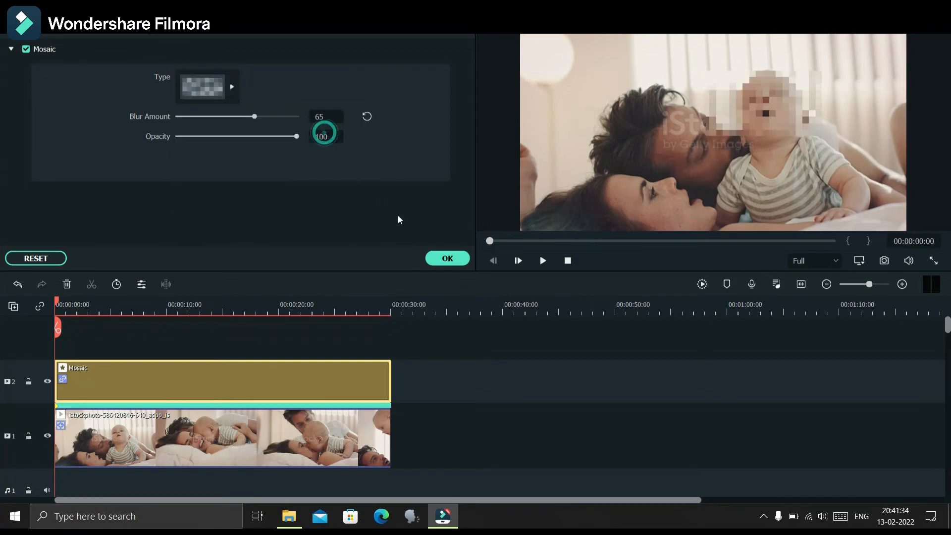
pyautogui.click(436, 262)
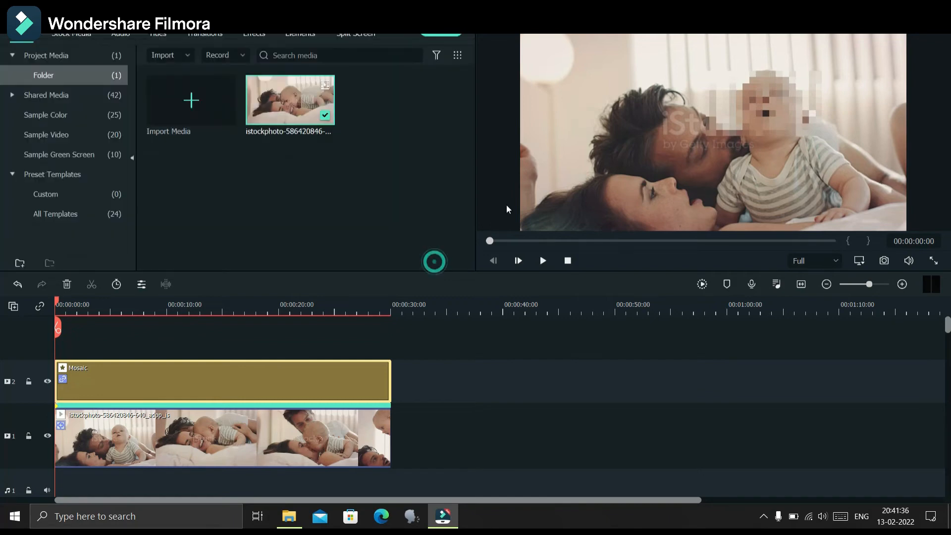
# Play the video to about 4 seconds to check how the pixelated mosaic follows the baby's face
pyautogui.click(544, 260)
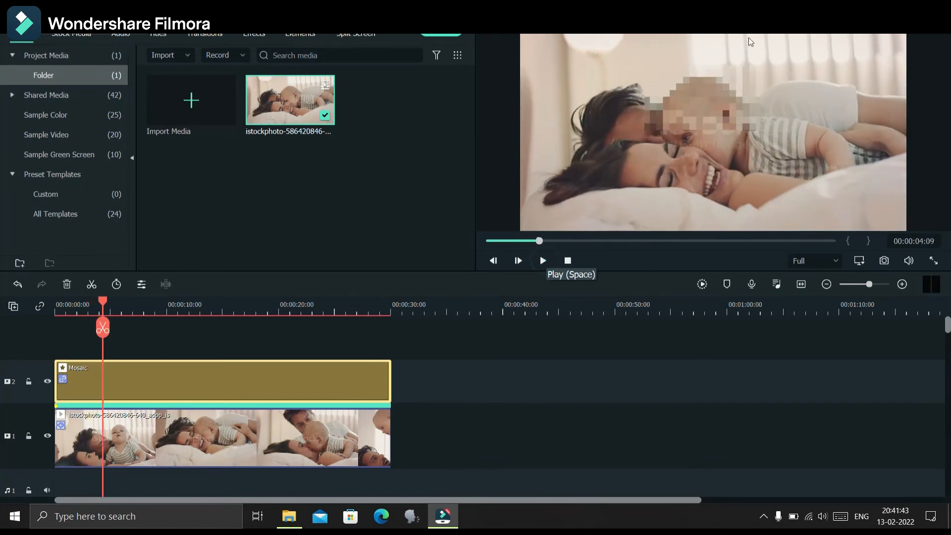
# Enlarge the mosaic area in the preview and shift it to cover the baby's head and upper body
pyautogui.doubleClick(691, 94)
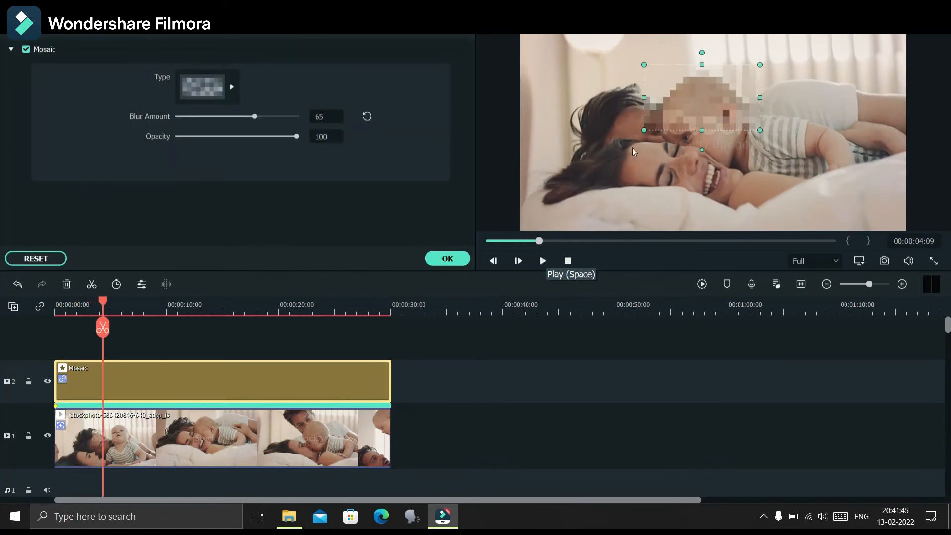
pyautogui.moveTo(626, 147); pyautogui.dragTo(619, 158)
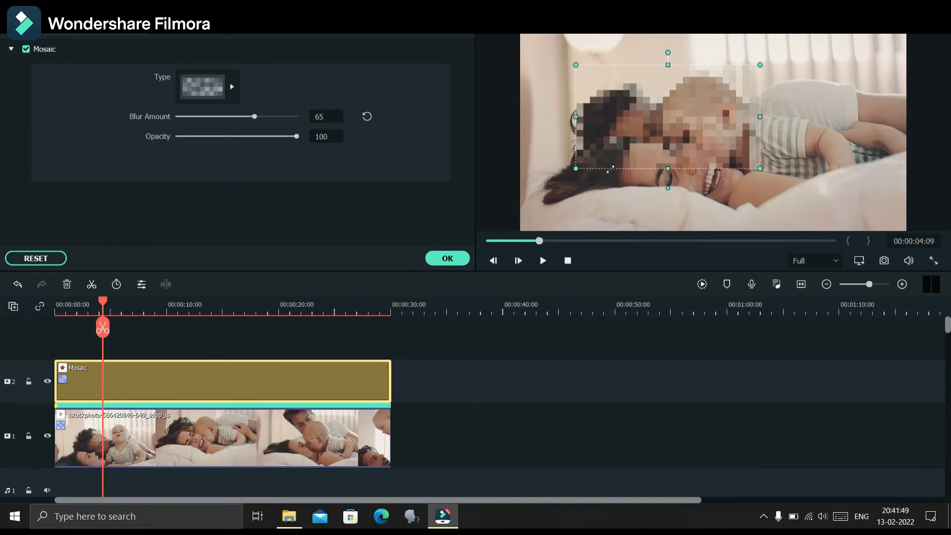
pyautogui.moveTo(682, 130); pyautogui.dragTo(737, 119)
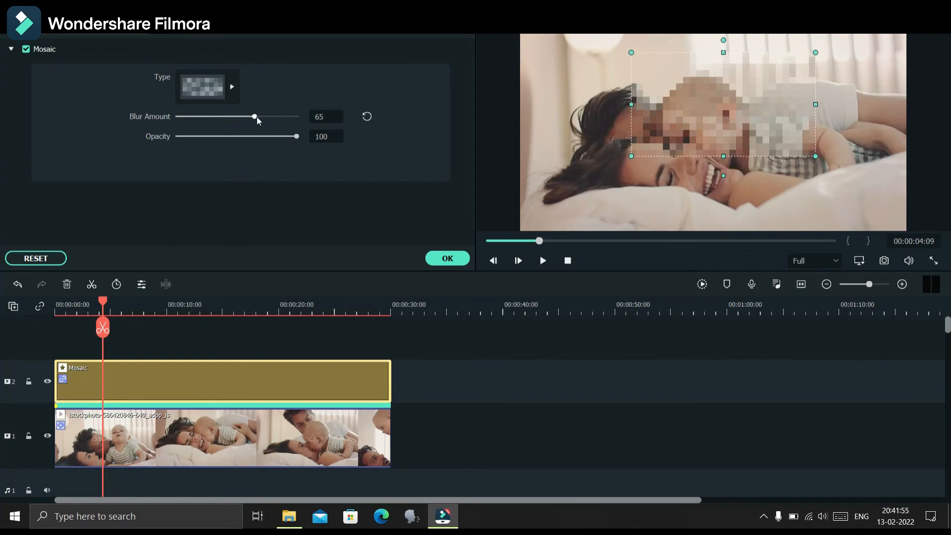
# Set the mosaic's Blur Amount to 64, switch it to the first soft-blur type and confirm the settings
pyautogui.moveTo(256, 117)
pyautogui.mouseDown()
pyautogui.moveTo(283, 118)
pyautogui.moveTo(215, 111)
pyautogui.moveTo(257, 114)
pyautogui.mouseUp()
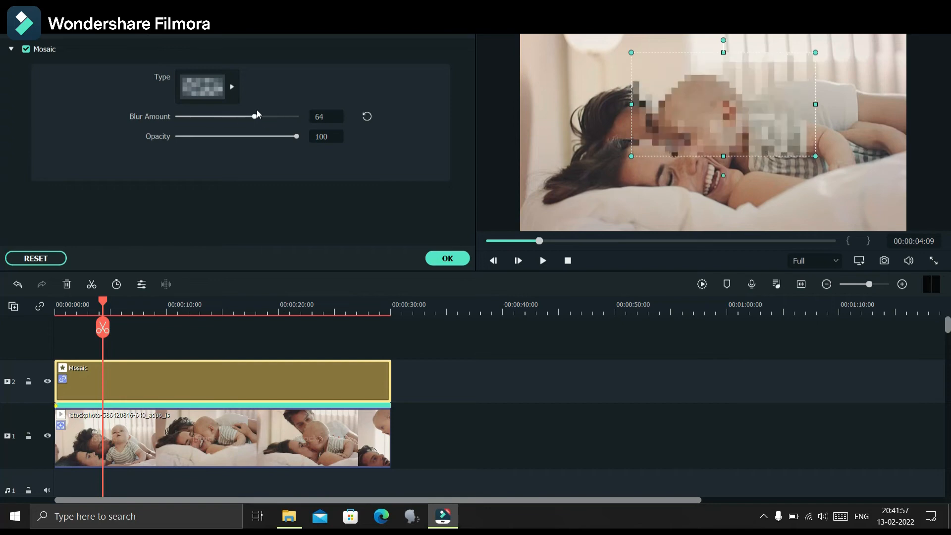
pyautogui.click(234, 86)
pyautogui.click(211, 123)
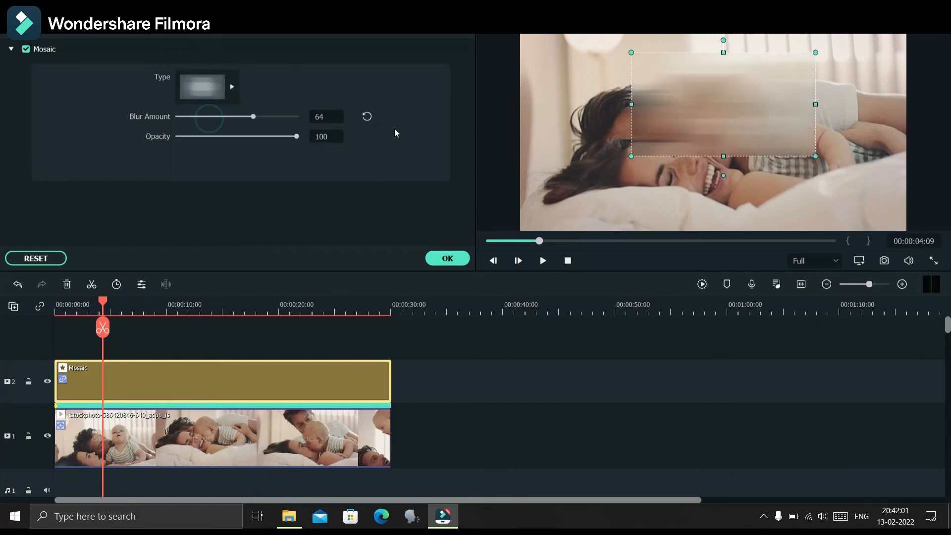
pyautogui.click(434, 258)
# Play the video from the start to about 8 seconds to check the enlarged soft blur
pyautogui.click(488, 240)
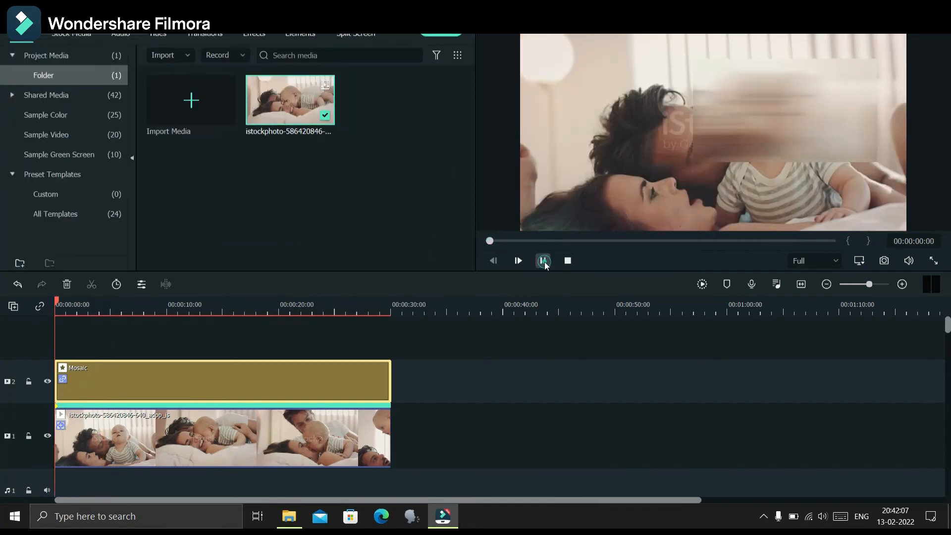
pyautogui.click(543, 260)
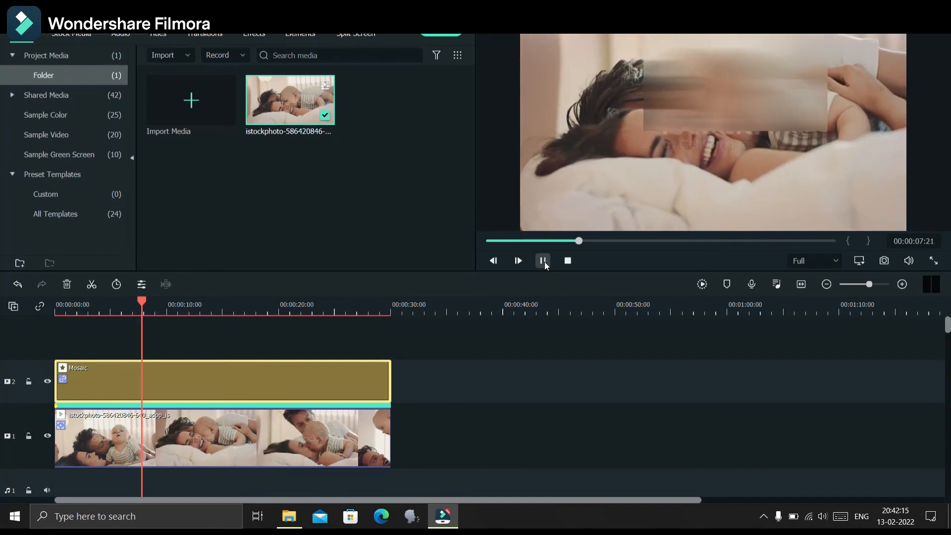
# Pause at about 8 seconds, reopen the mosaic's settings, stretch its area downward in the preview and reposition it over the baby's head
pyautogui.click(545, 265)
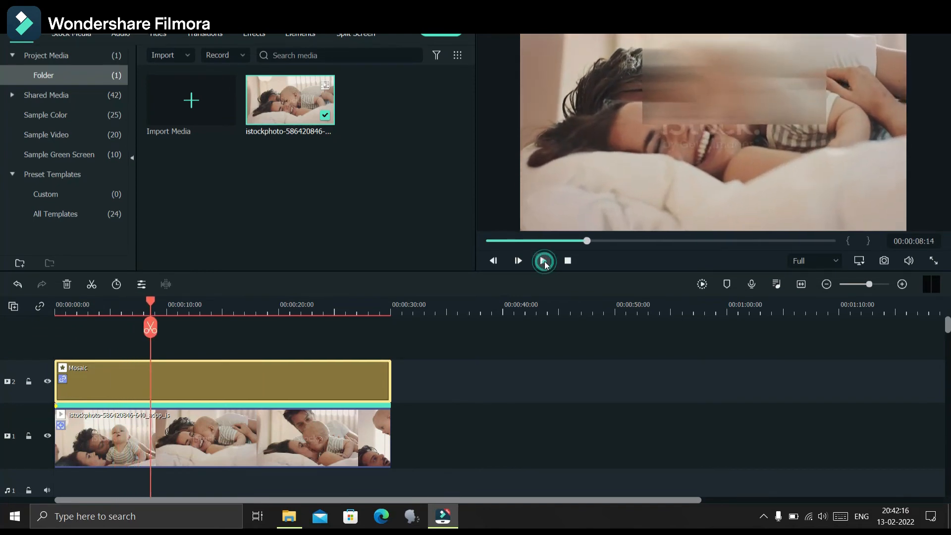
pyautogui.doubleClick(789, 73)
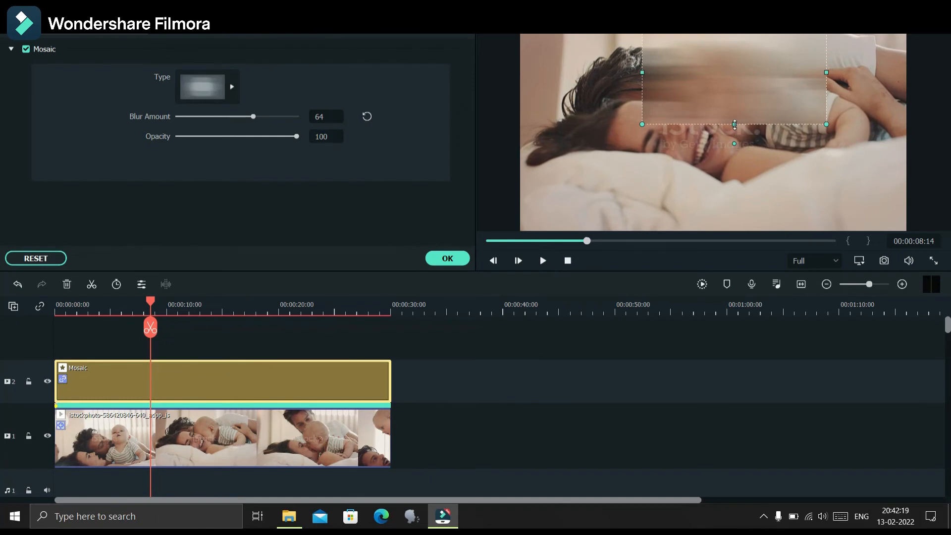
pyautogui.moveTo(734, 124); pyautogui.dragTo(735, 155)
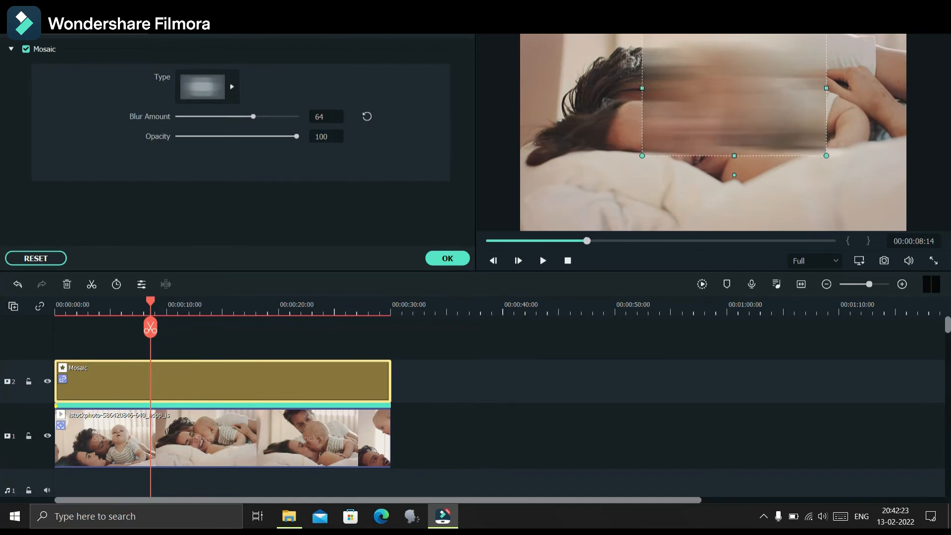
pyautogui.moveTo(680, 46); pyautogui.dragTo(645, 35)
# Play the video on to about 23 seconds to check the resized mosaic's tracking and confirm the mosaic settings
pyautogui.click(542, 260)
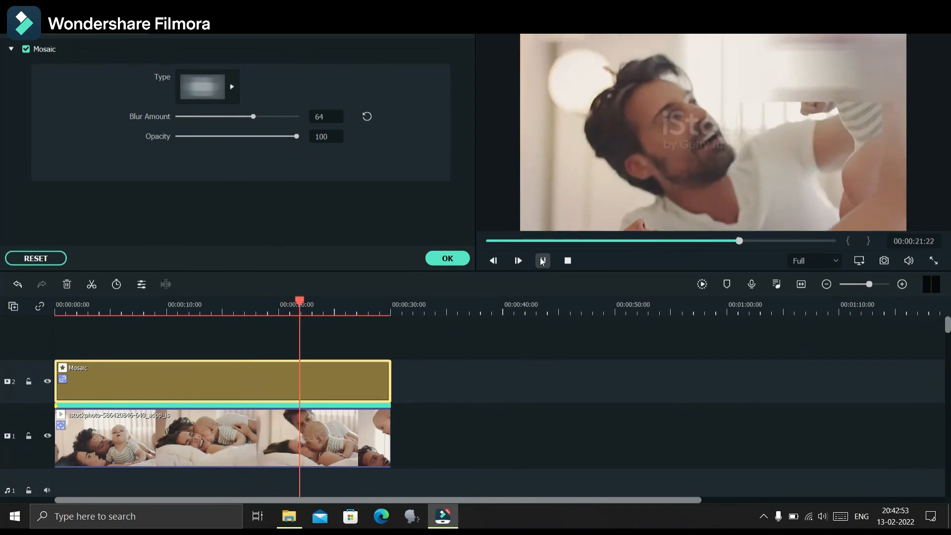
pyautogui.click(542, 260)
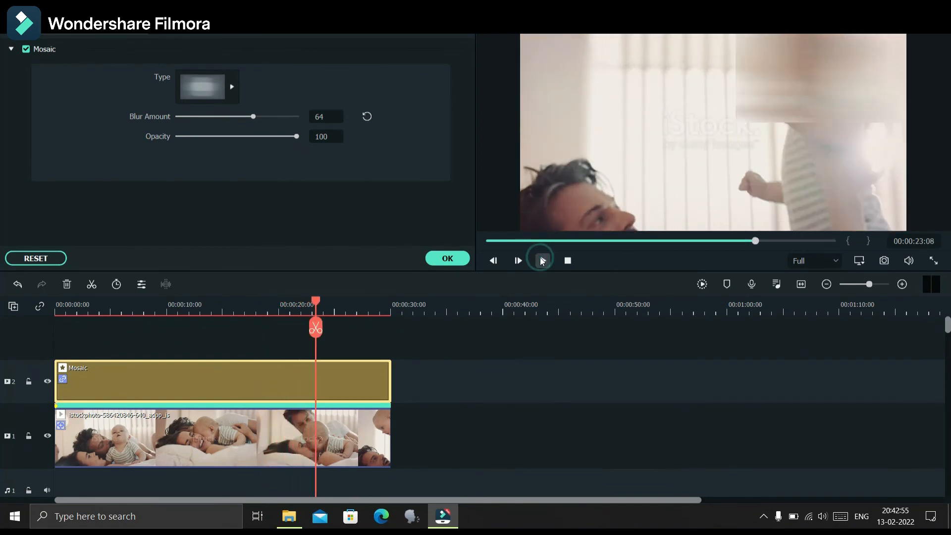
pyautogui.click(445, 258)
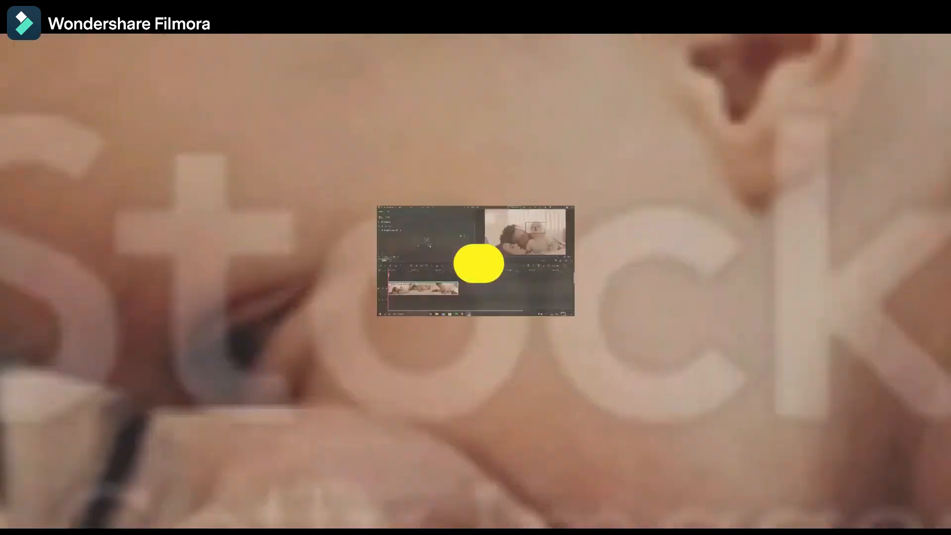
# Attach a mosaic to the clip's motion-tracked area
pyautogui.click(430, 246)
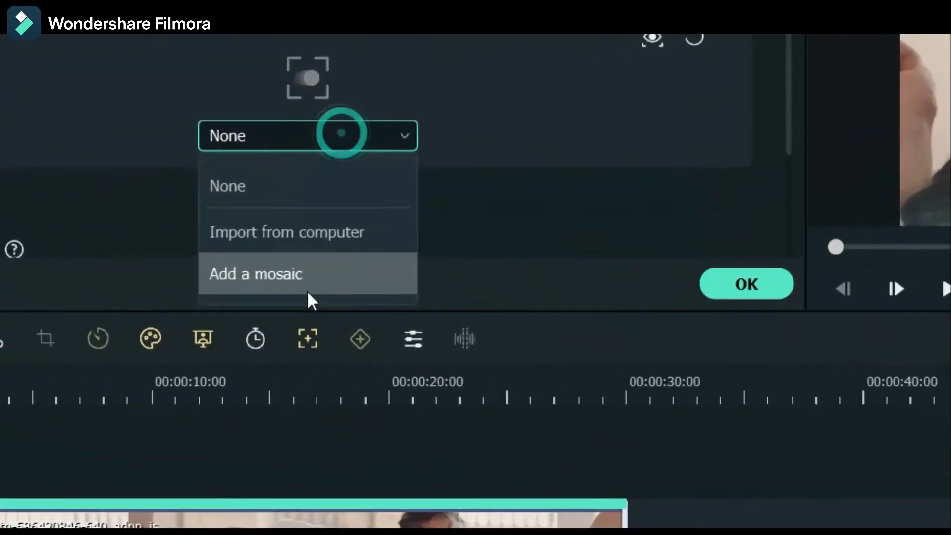
pyautogui.click(427, 260)
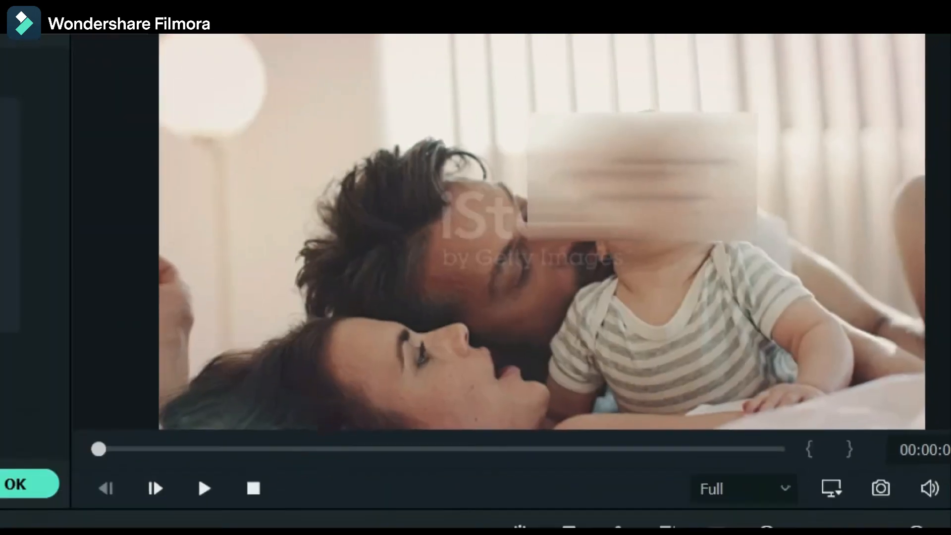